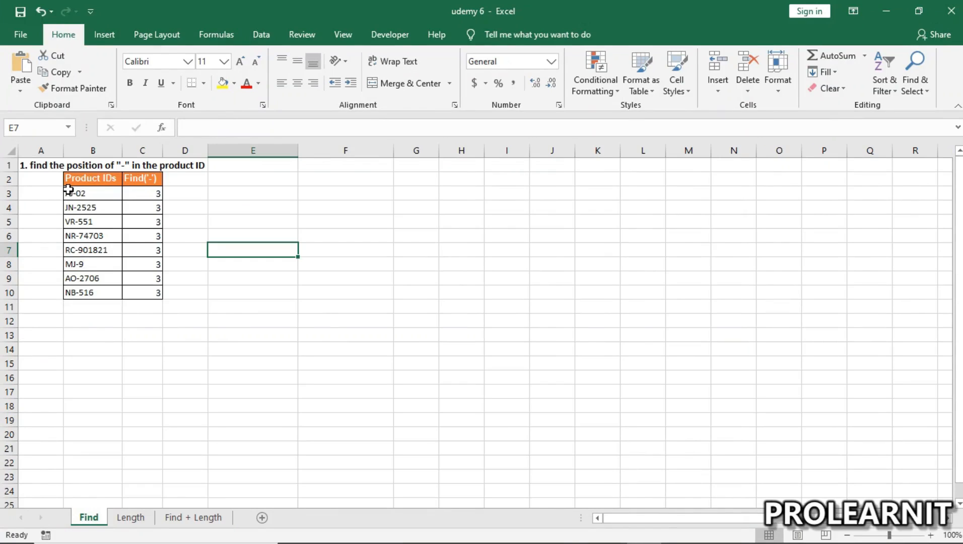
Step: Review the Find + Length sheet's first table, comparing the product IDs with the Extract the Numbers column
left_click(137, 516)
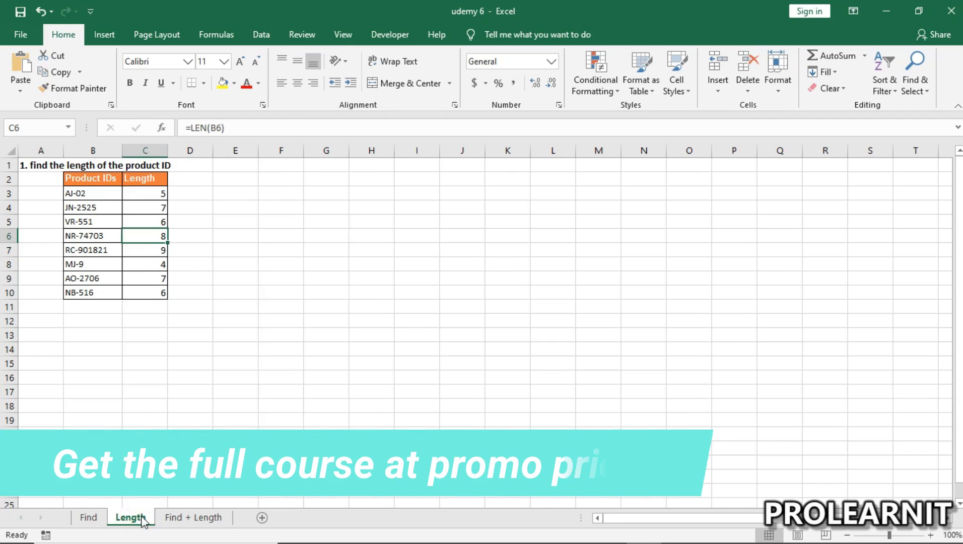
left_click(198, 518)
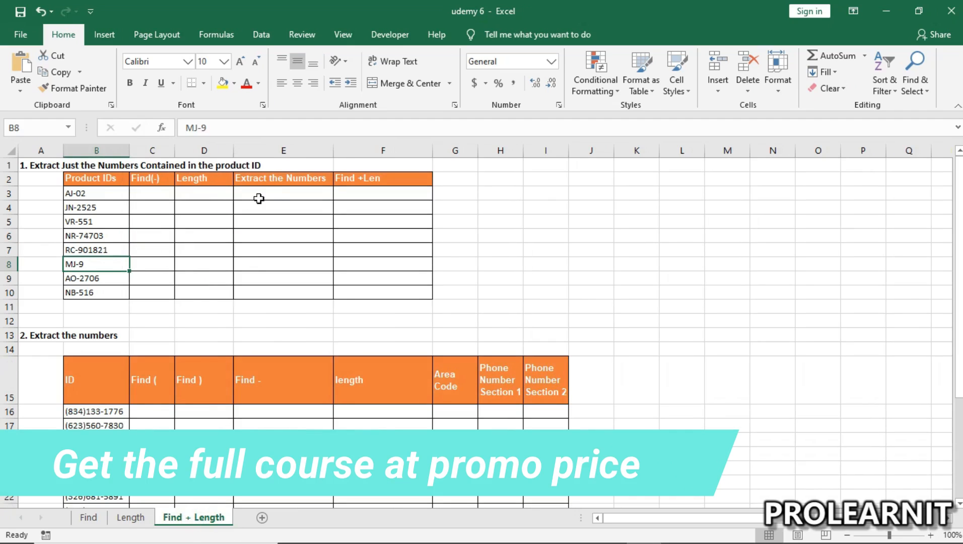
left_click_drag(263, 186, 272, 293)
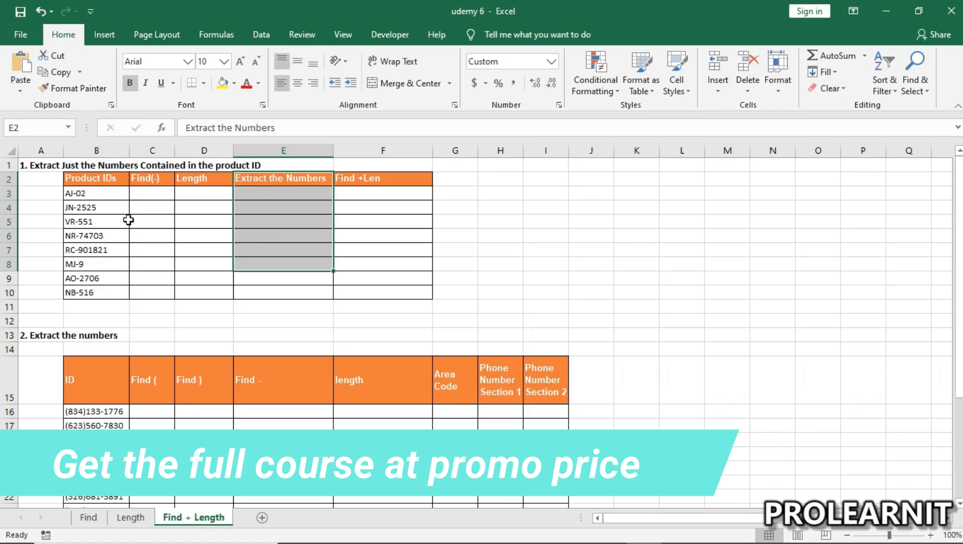
left_click(83, 194)
left_click_drag(83, 194, 101, 292)
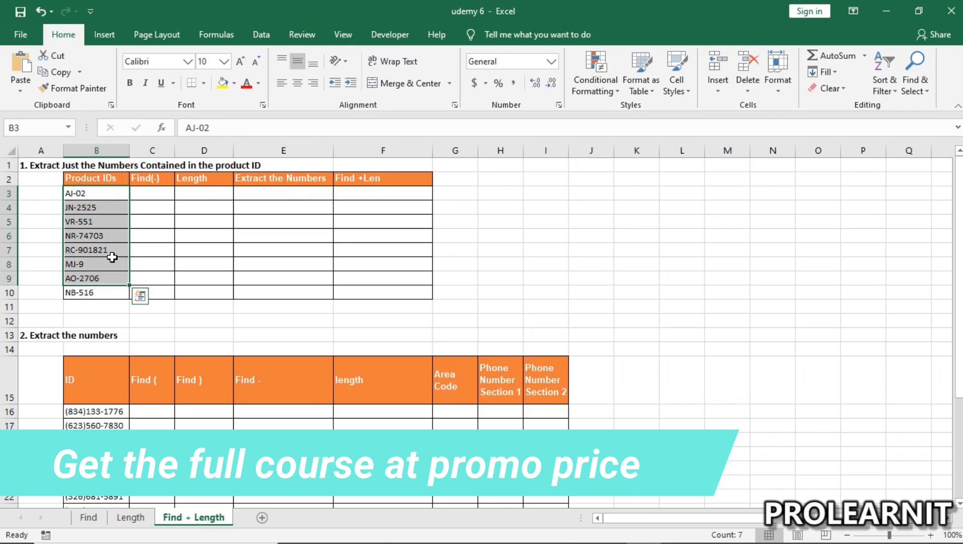
left_click(285, 193)
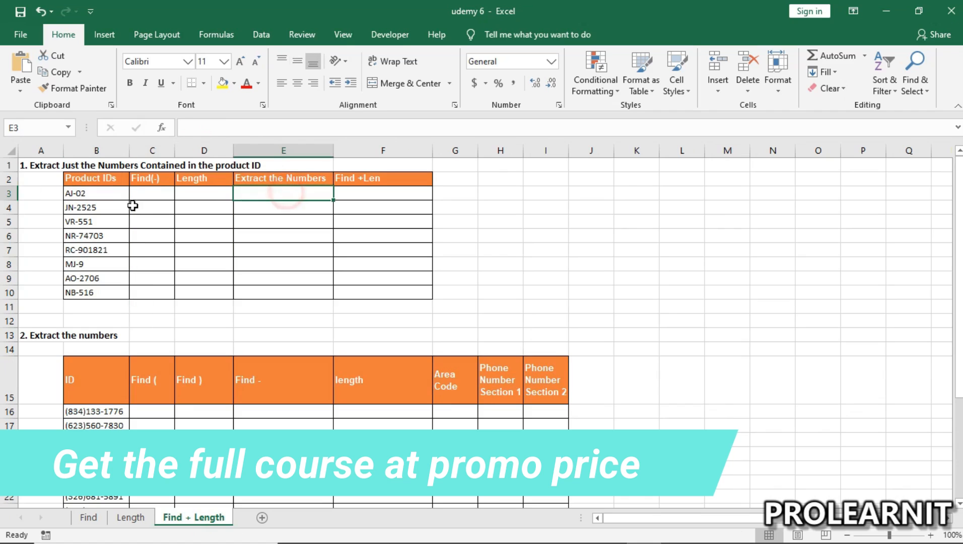
Step: Review the Find sheet's product IDs and the position of the dash in each one
left_click(89, 518)
left_click(121, 519)
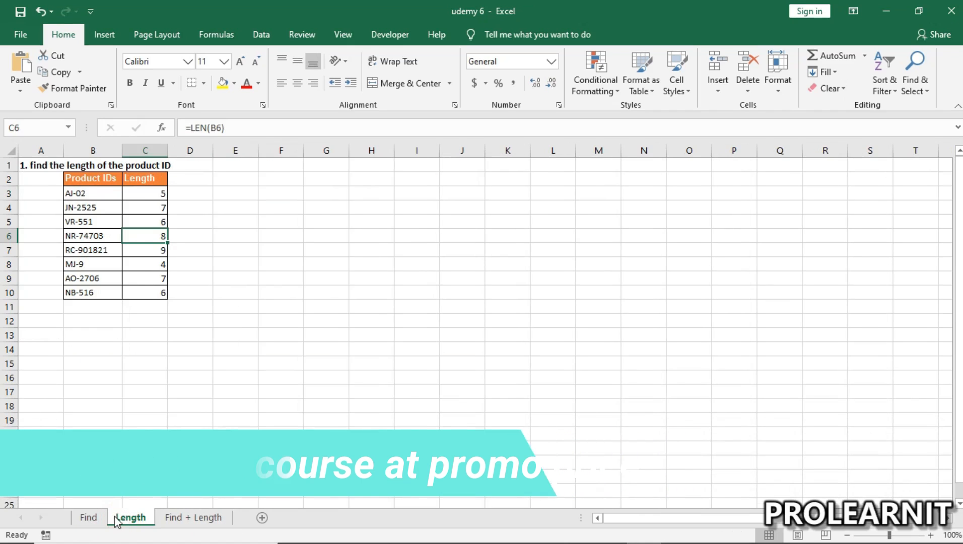
left_click(91, 518)
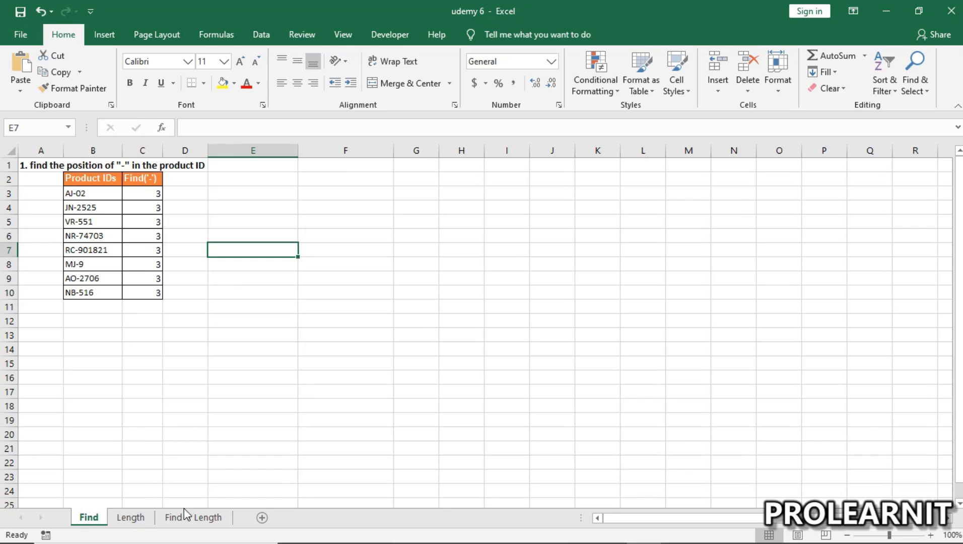
left_click(83, 194)
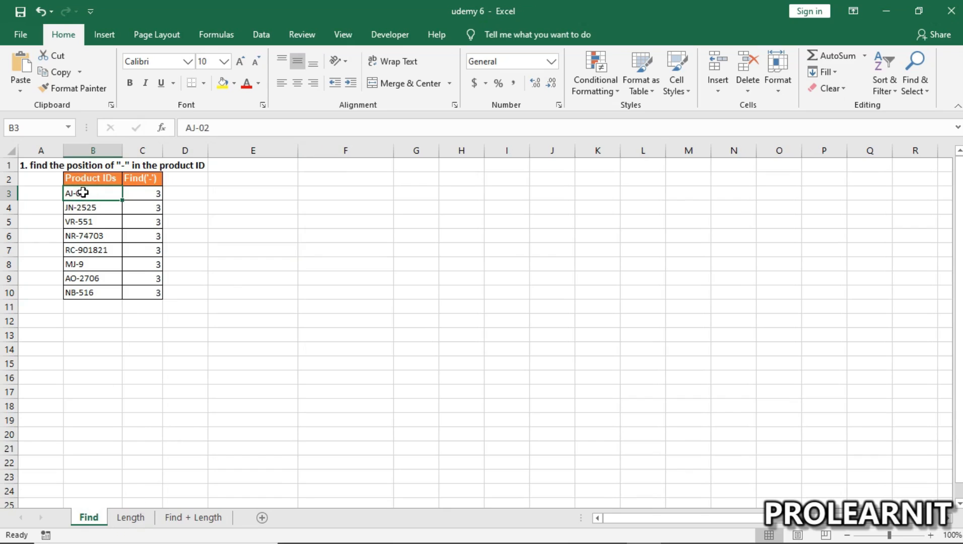
left_click_drag(96, 193, 92, 290)
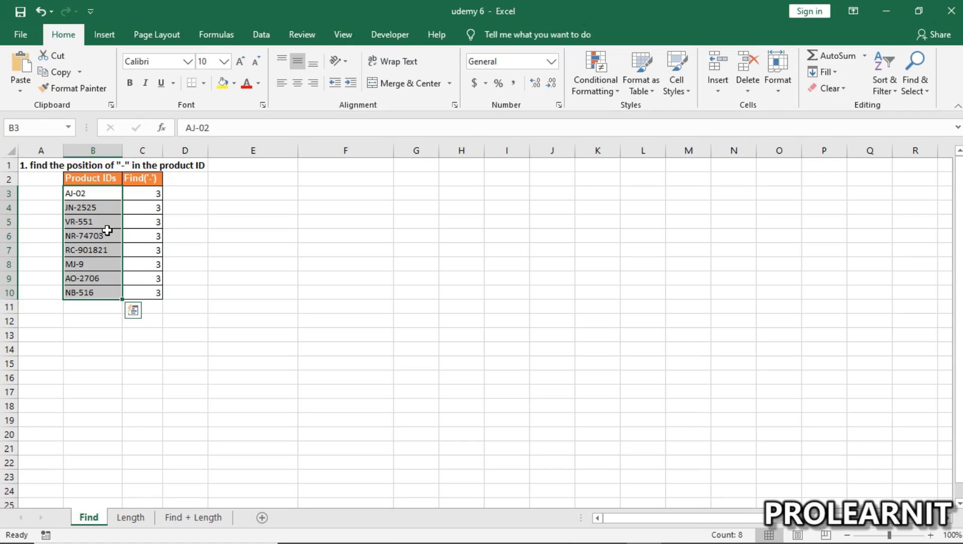
left_click(86, 198)
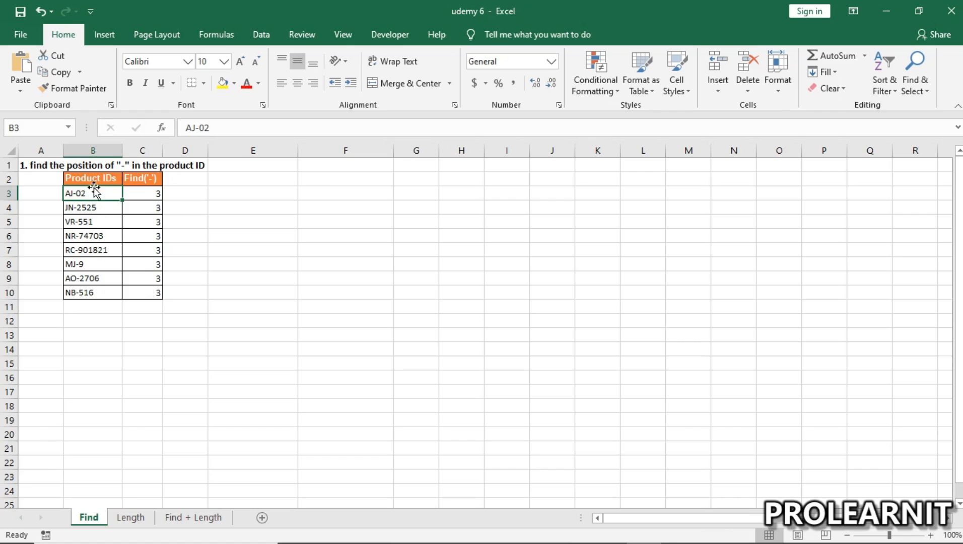
left_click(94, 207)
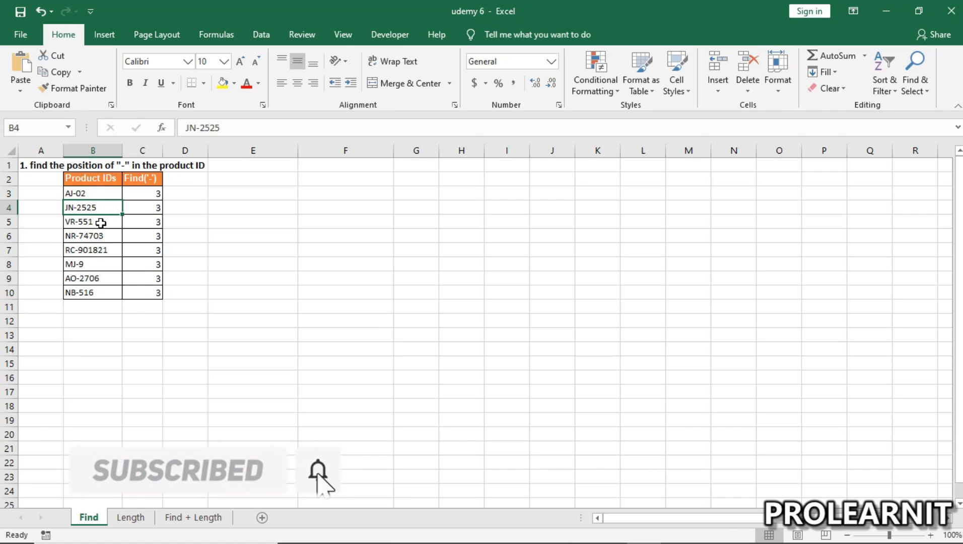
Step: Examine the Length sheet, comparing the product IDs with the LEN formulas in the Length column
left_click(130, 517)
left_click_drag(146, 193, 133, 292)
left_click_drag(99, 193, 78, 293)
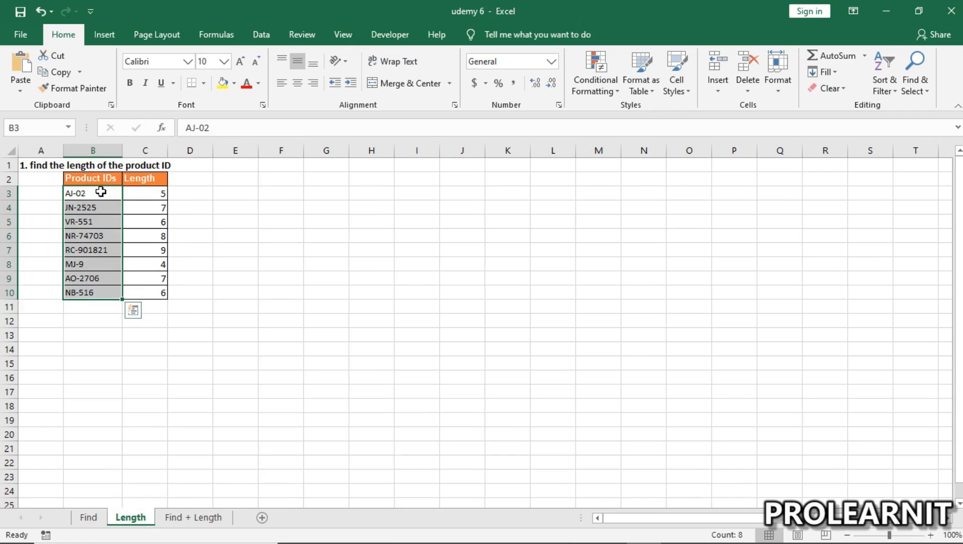
left_click_drag(99, 193, 99, 295)
left_click_drag(156, 192, 147, 288)
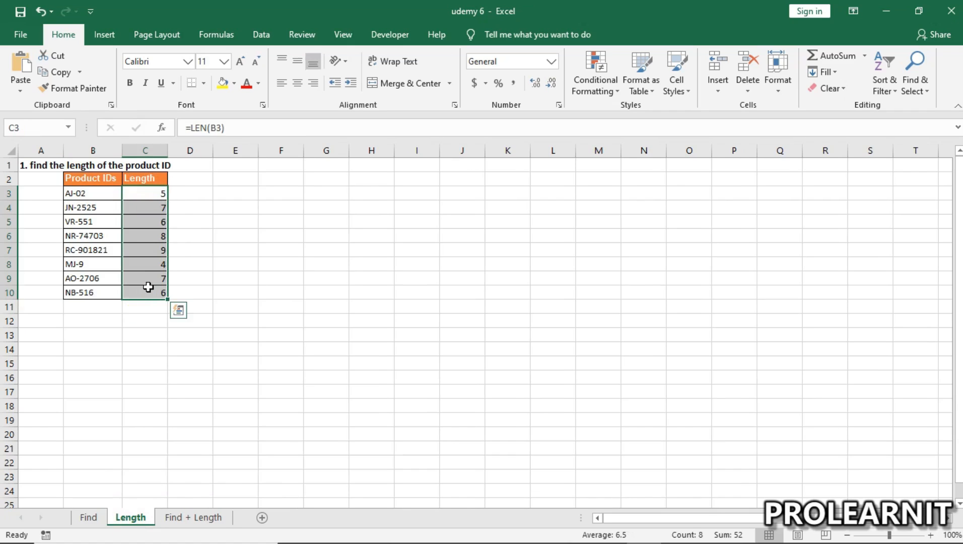
left_click(150, 195)
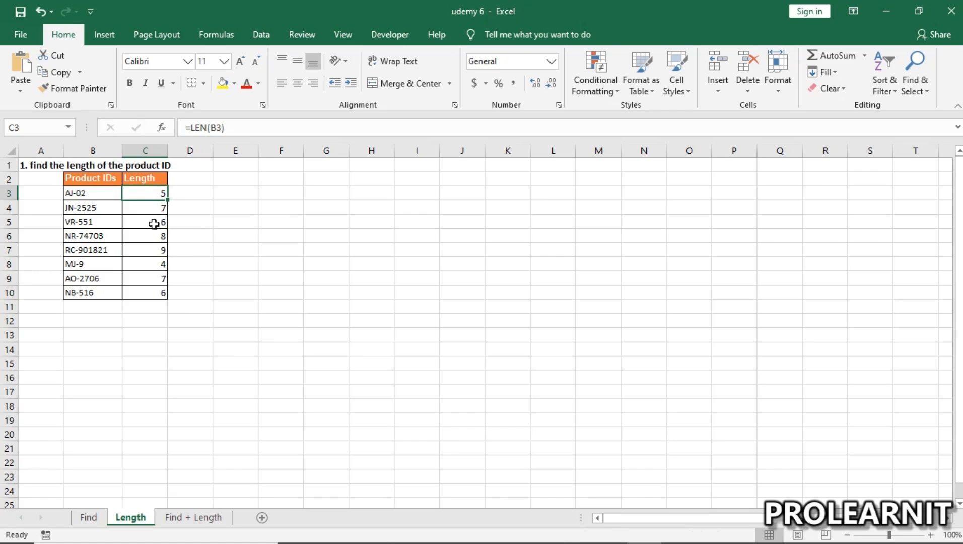
left_click(82, 194)
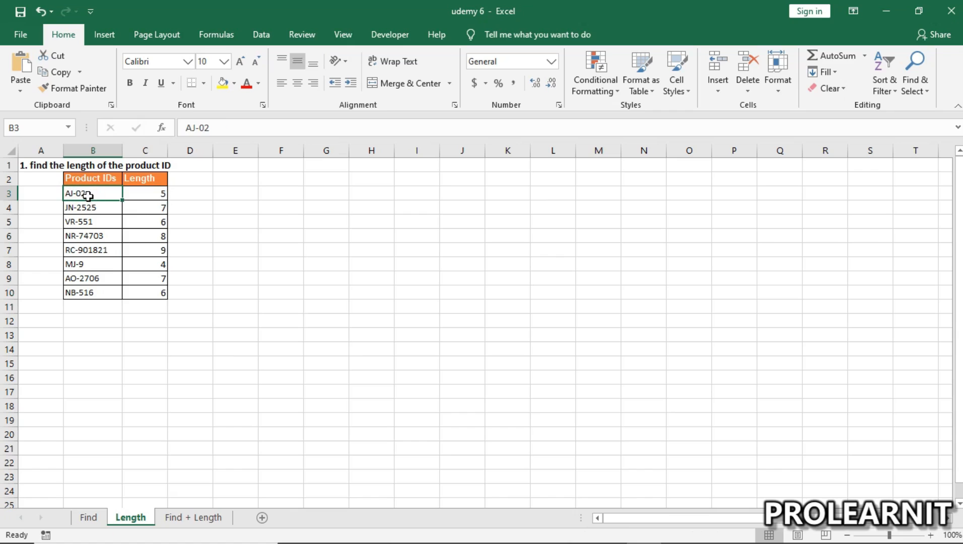
left_click_drag(93, 195, 96, 278)
left_click_drag(101, 191, 92, 290)
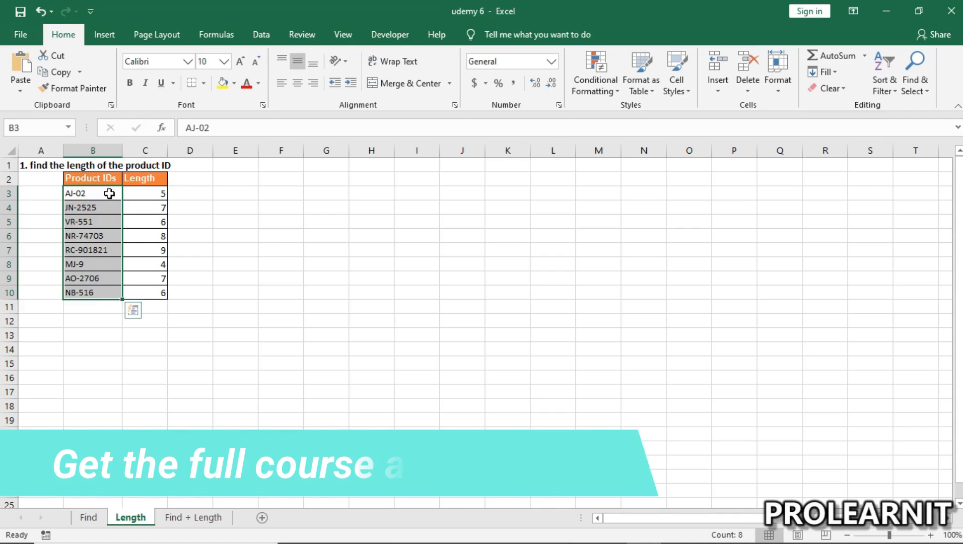
left_click(158, 193)
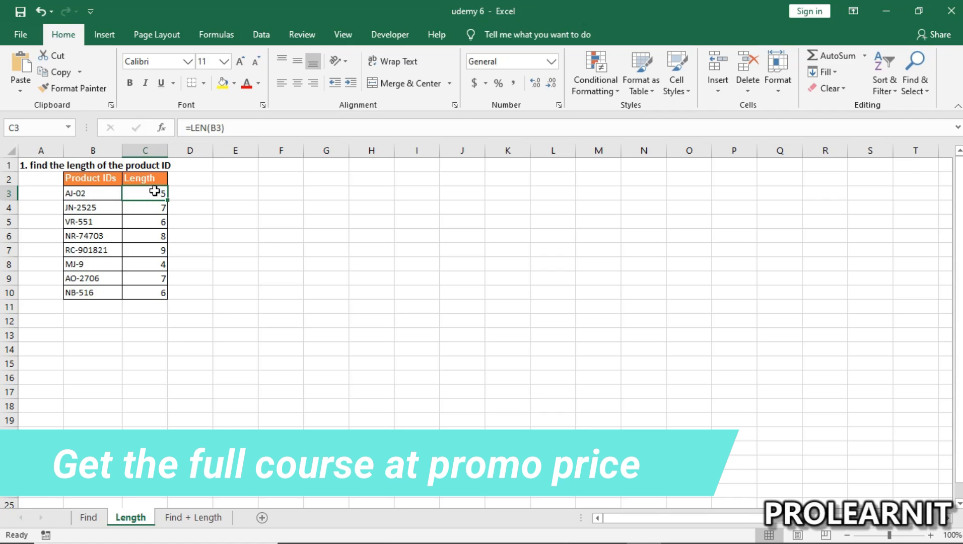
Step: Examine the product IDs and the empty Find +Len column in the Find + Length sheet's first table
key("ctrl+Page_Down")
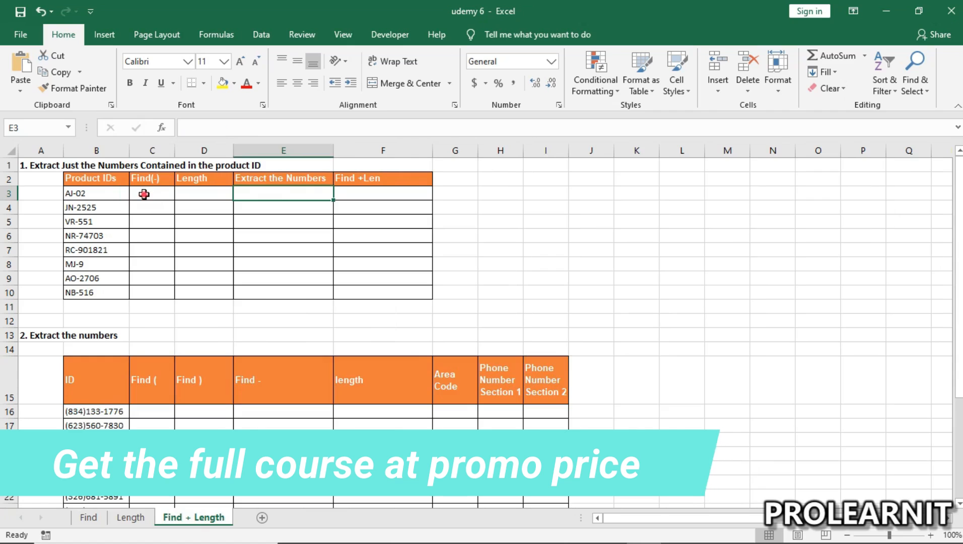
left_click_drag(92, 193, 99, 289)
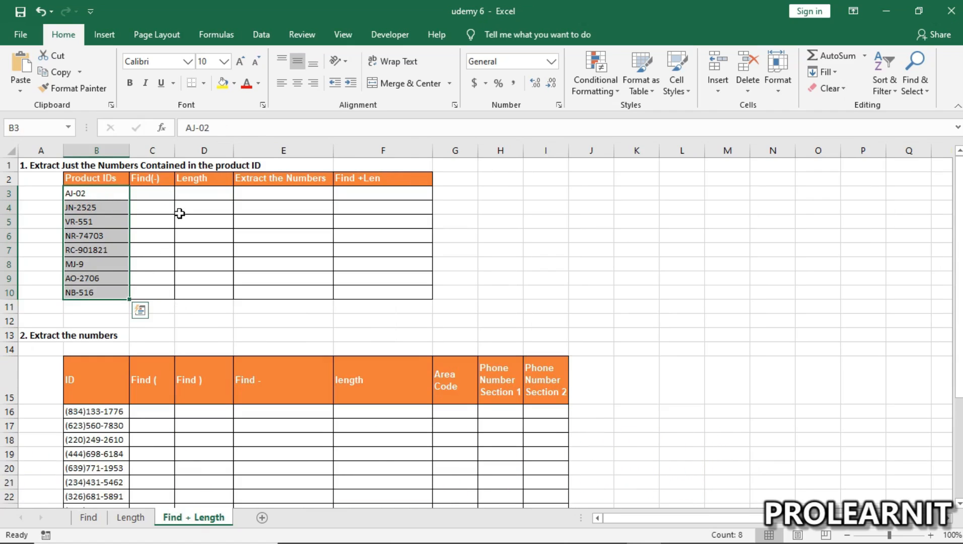
left_click(101, 264)
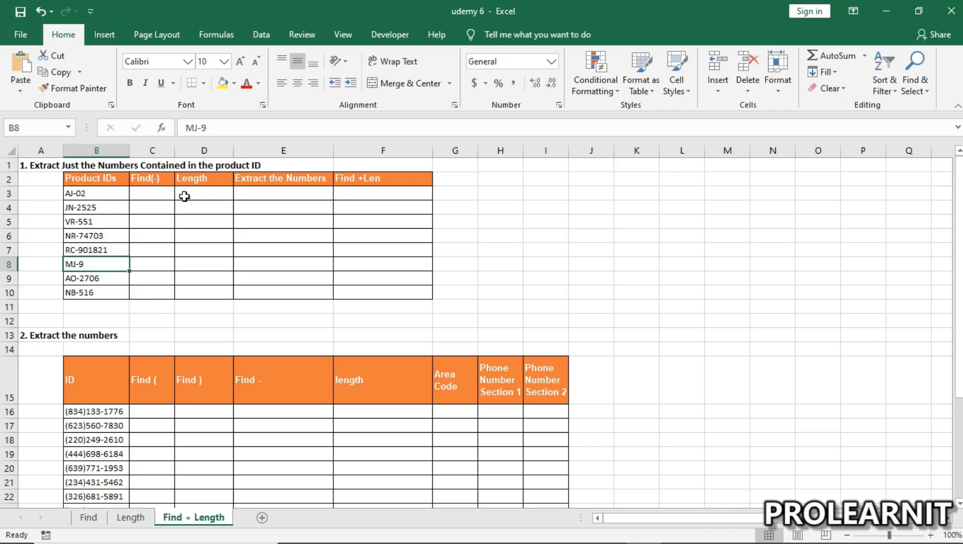
left_click(350, 192)
left_click_drag(89, 194, 90, 293)
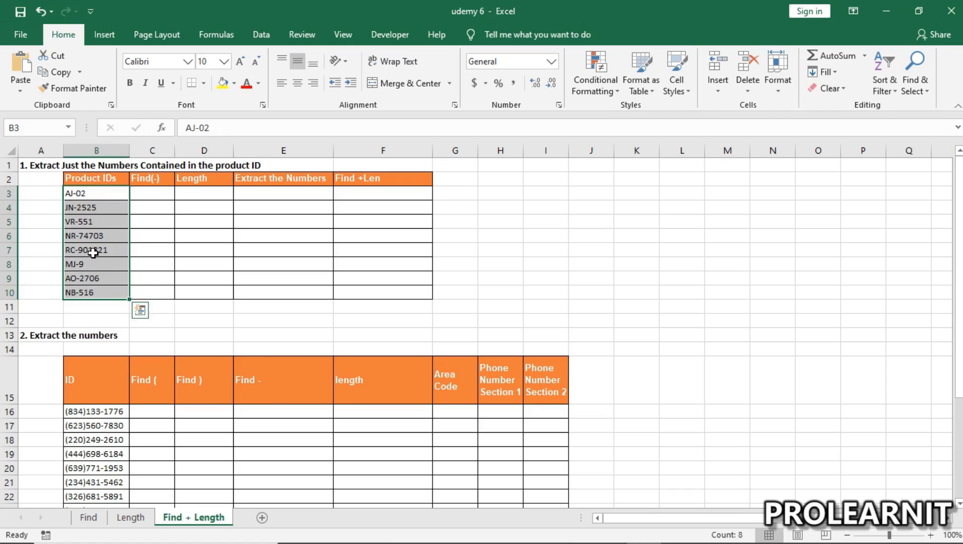
left_click(84, 193)
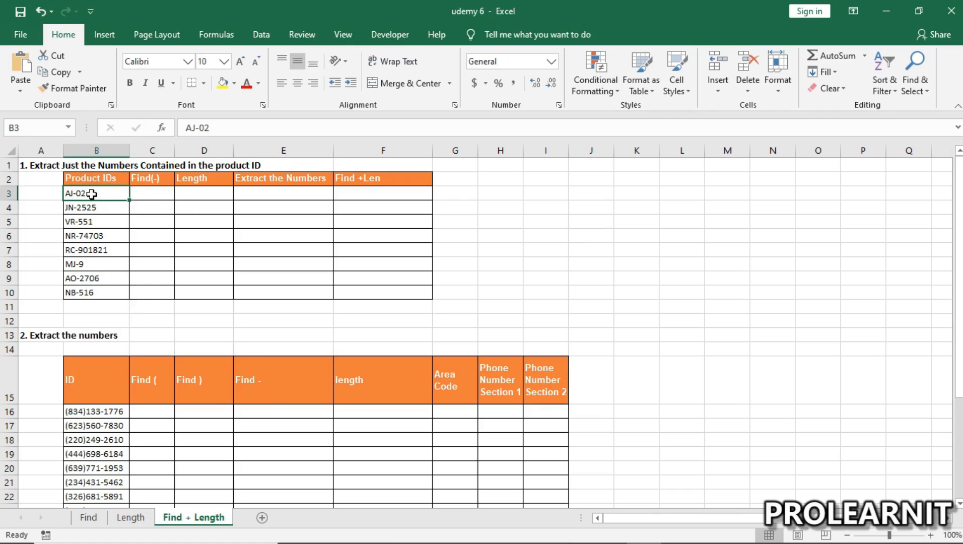
left_click(357, 194)
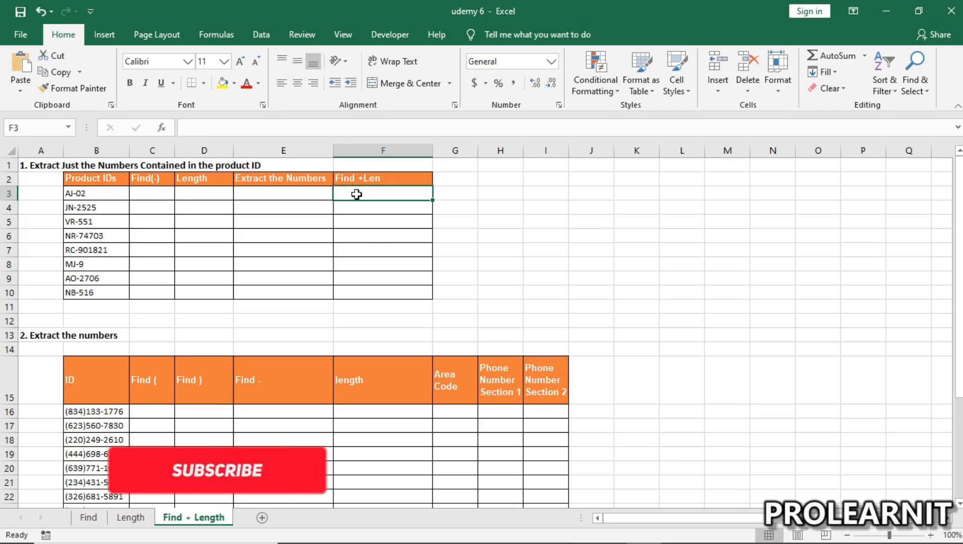
left_click_drag(91, 207, 100, 278)
left_click(97, 206)
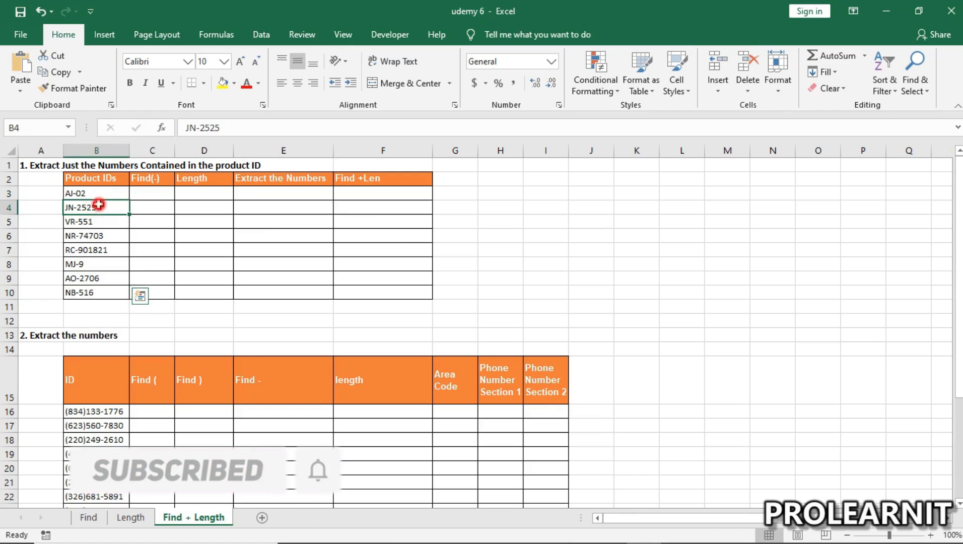
left_click(86, 192)
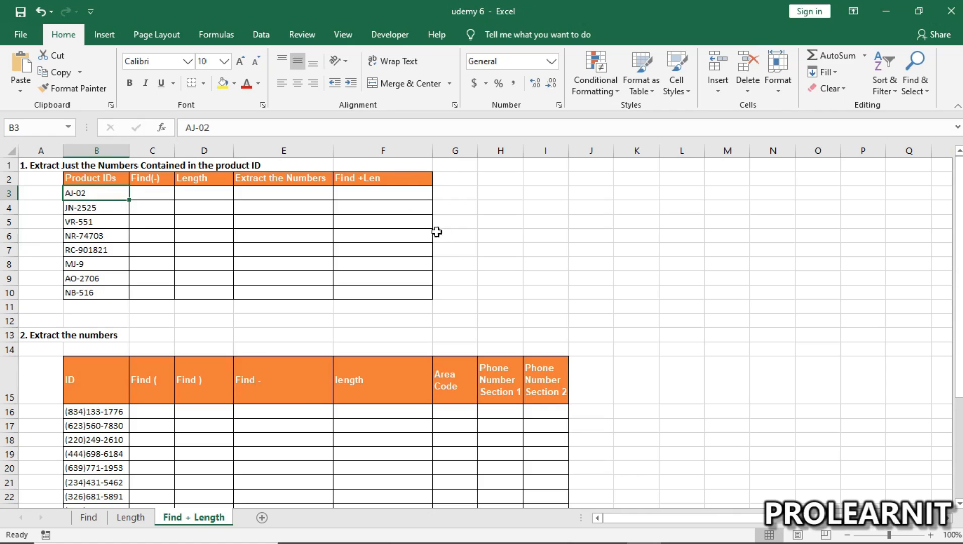
left_click(364, 190)
left_click_drag(363, 193, 378, 290)
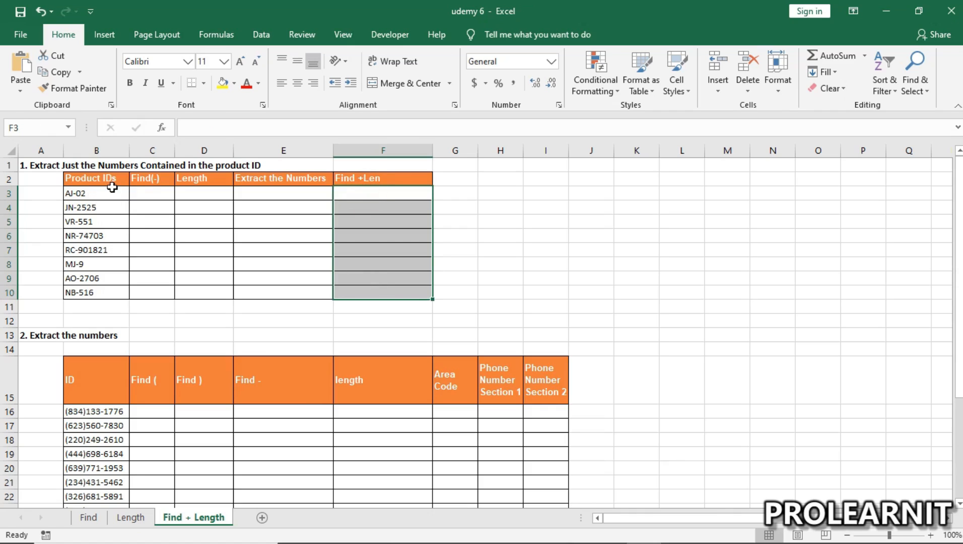
Step: Inspect product IDs B3:B10 on the Find + Length sheet for the dash separating letters from numbers
left_click(154, 189)
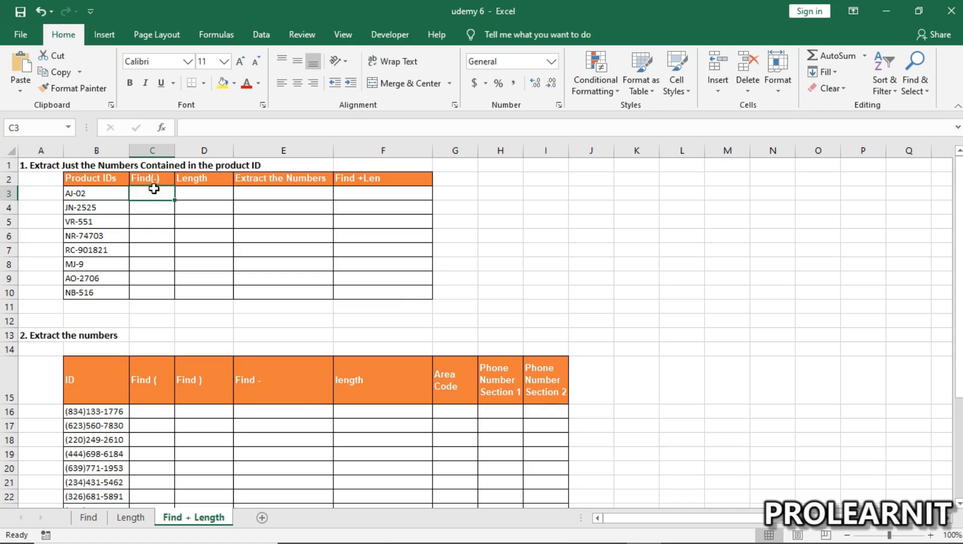
left_click_drag(105, 191, 103, 299)
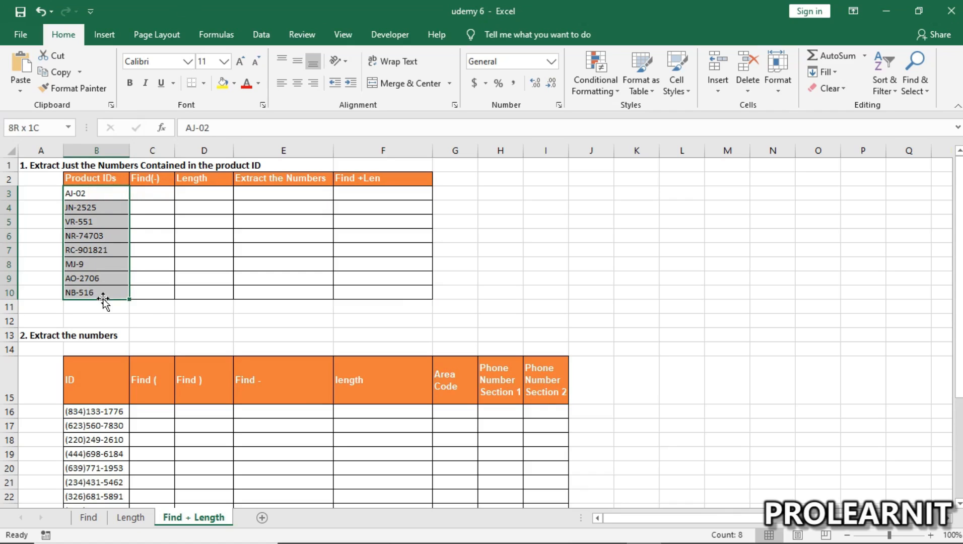
left_click(74, 193)
left_click_drag(84, 198, 83, 292)
left_click_drag(94, 198, 95, 291)
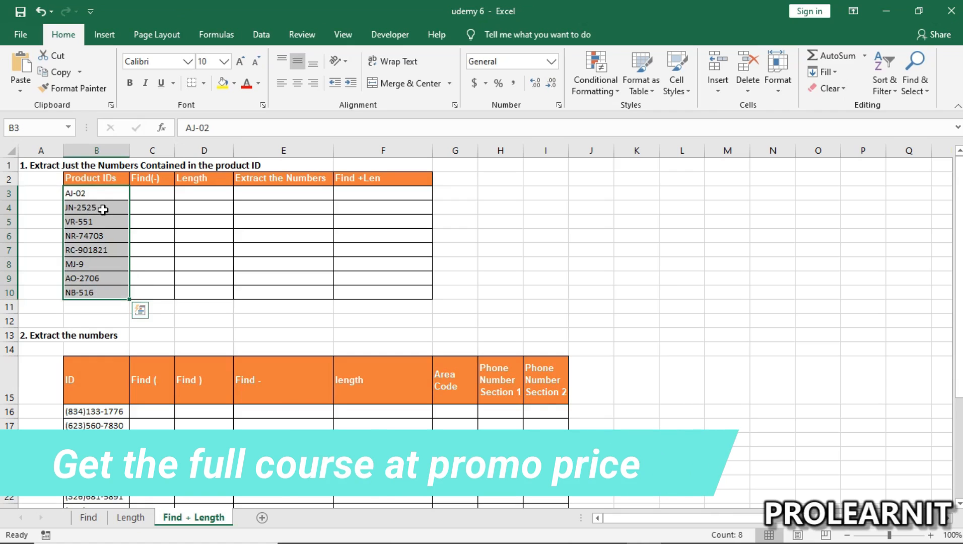
left_click(80, 192)
left_click(103, 220)
left_click(95, 206)
left_click(94, 195)
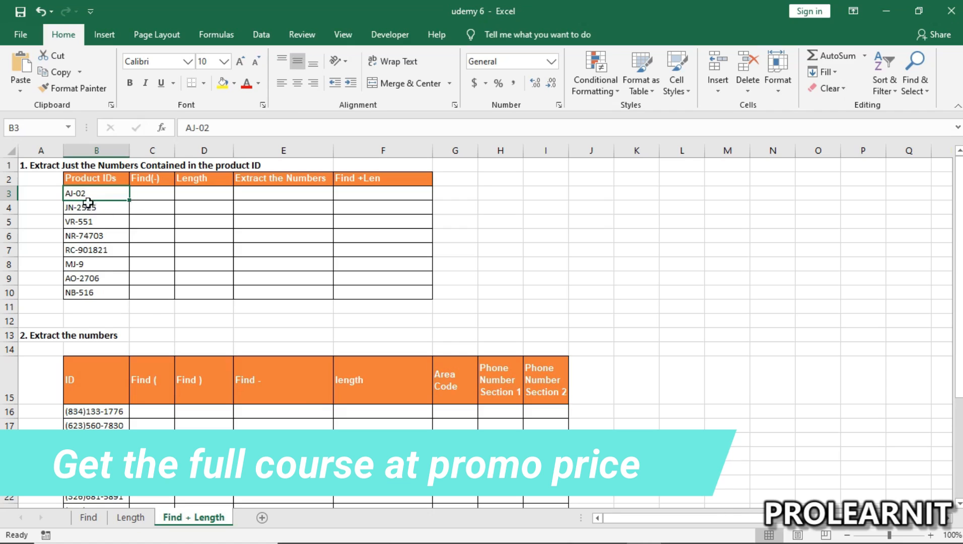
left_click_drag(91, 194, 91, 292)
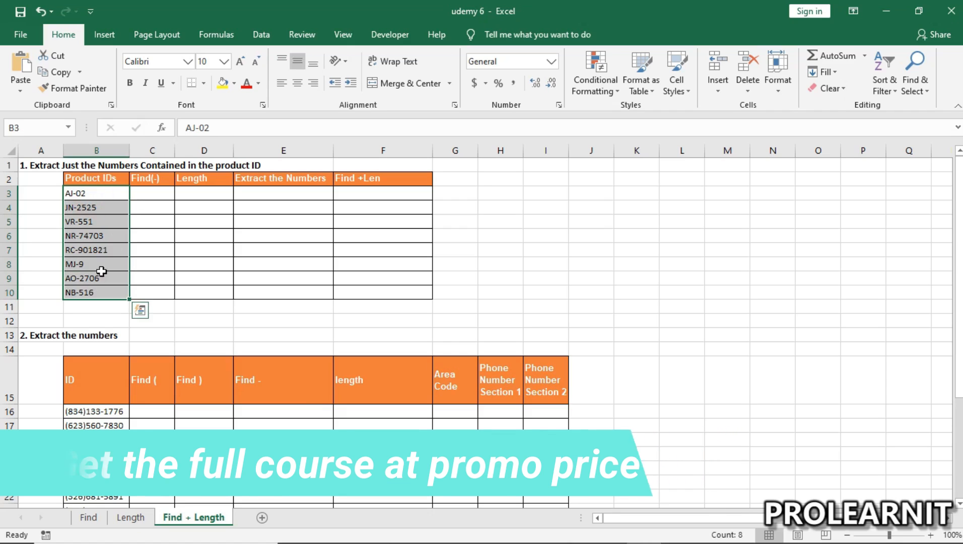
Step: Enter the formula =FIND("-",B3) in cell C3 to locate the dash in the first product ID
left_click(152, 194)
double_click(152, 194)
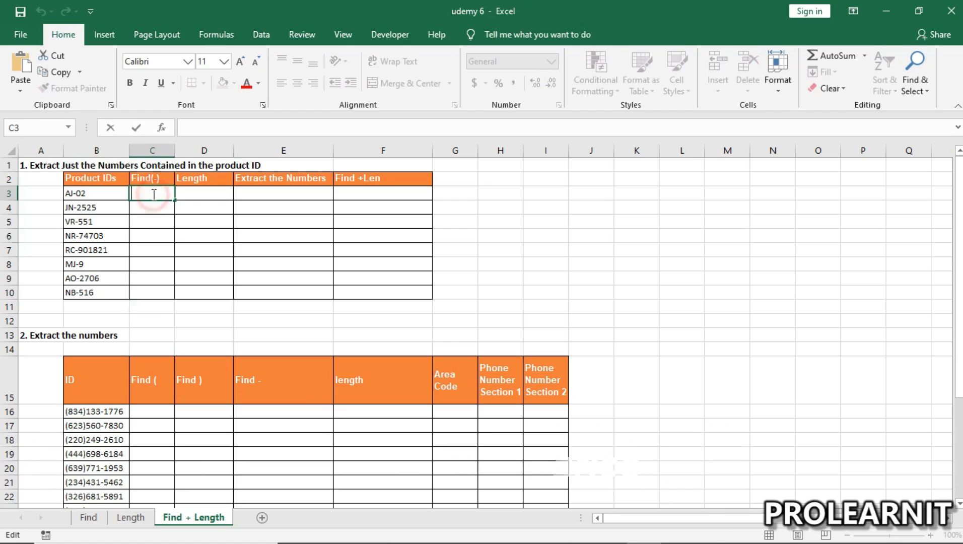
type("=")
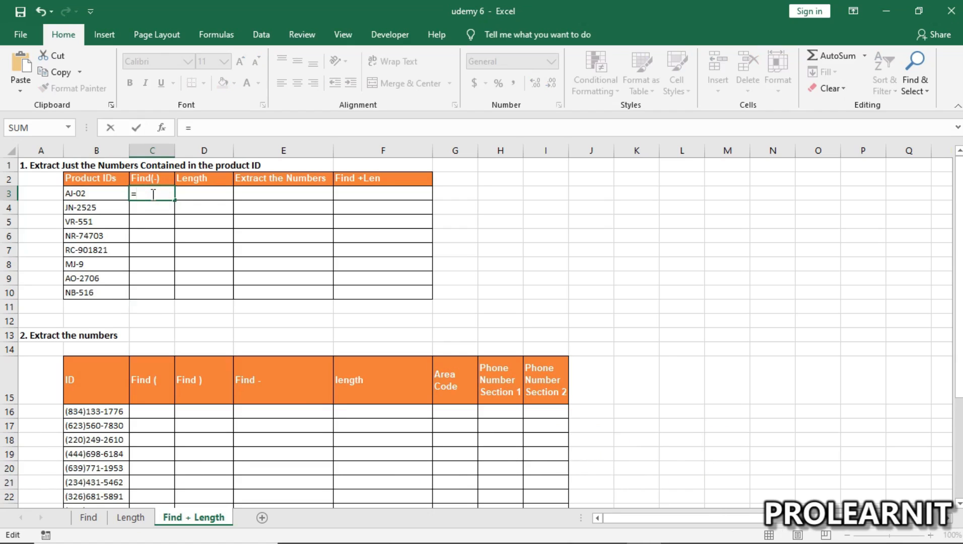
type("find(")
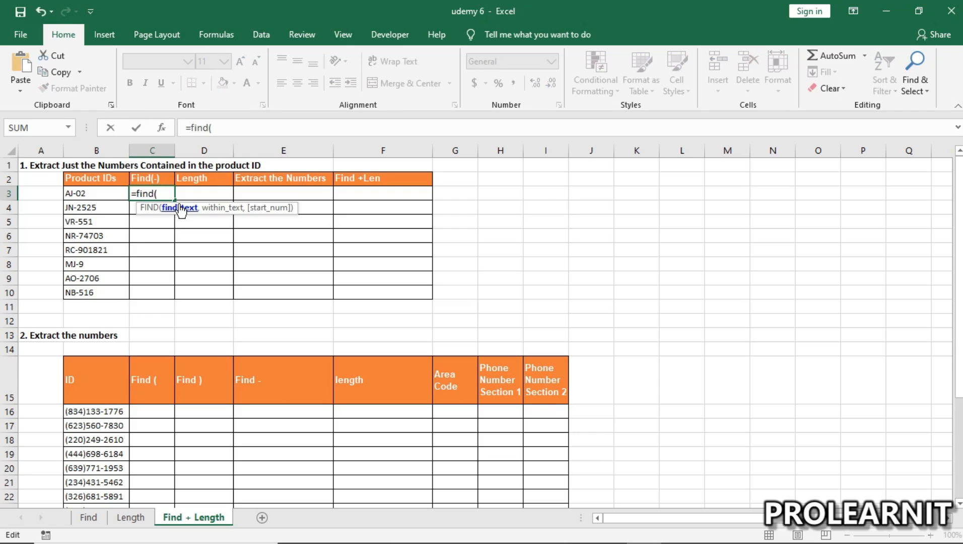
type("\"-\"")
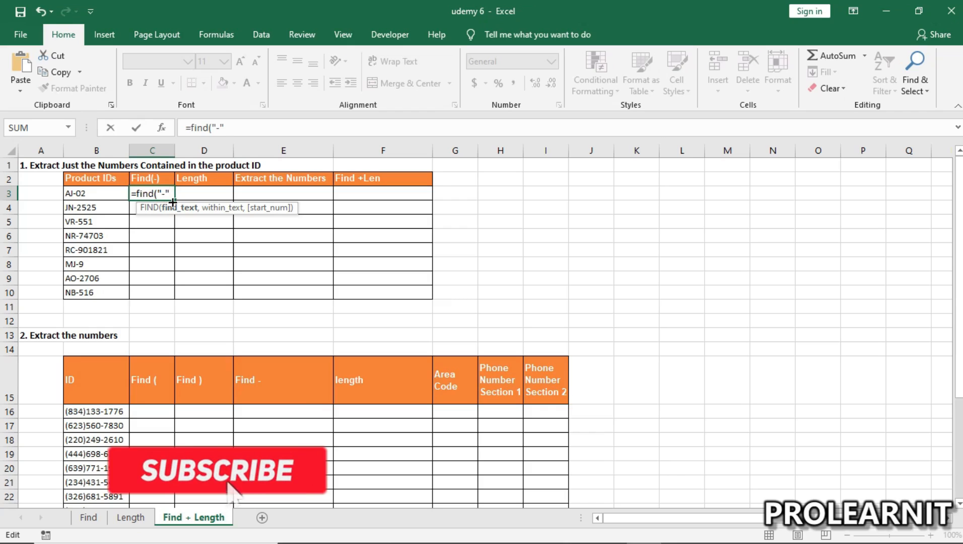
type(",")
left_click(89, 193)
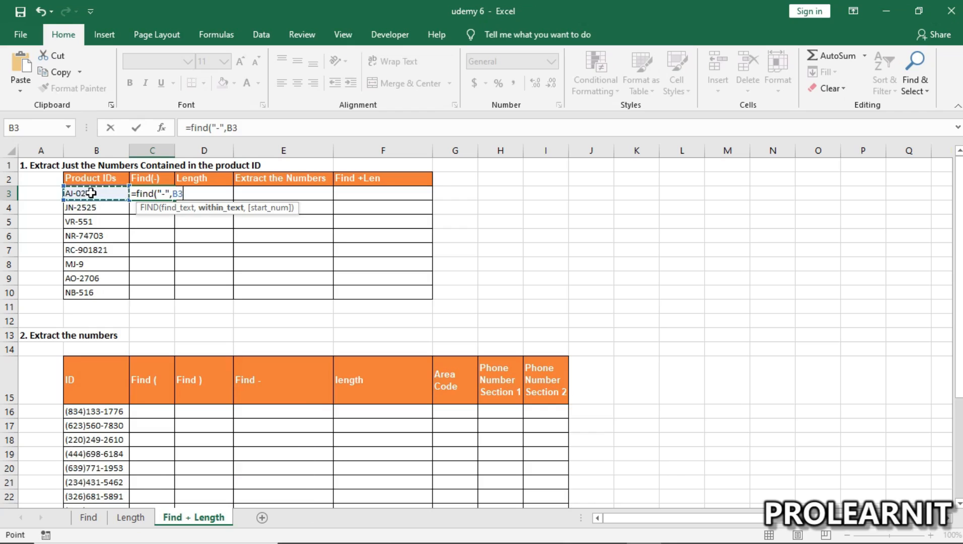
type(")")
key("Return")
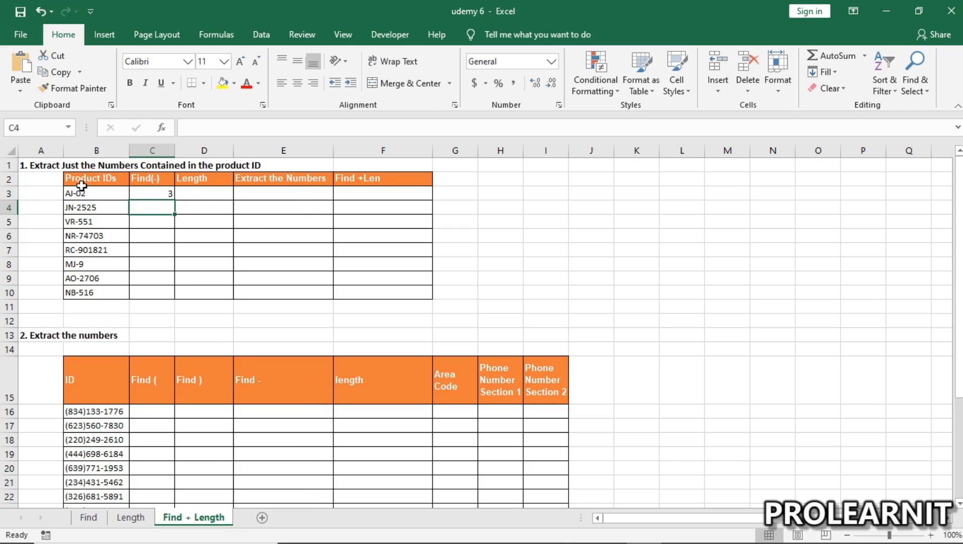
Step: Fill the FIND formula from C3 down through C10 for all the product IDs
left_click(77, 194)
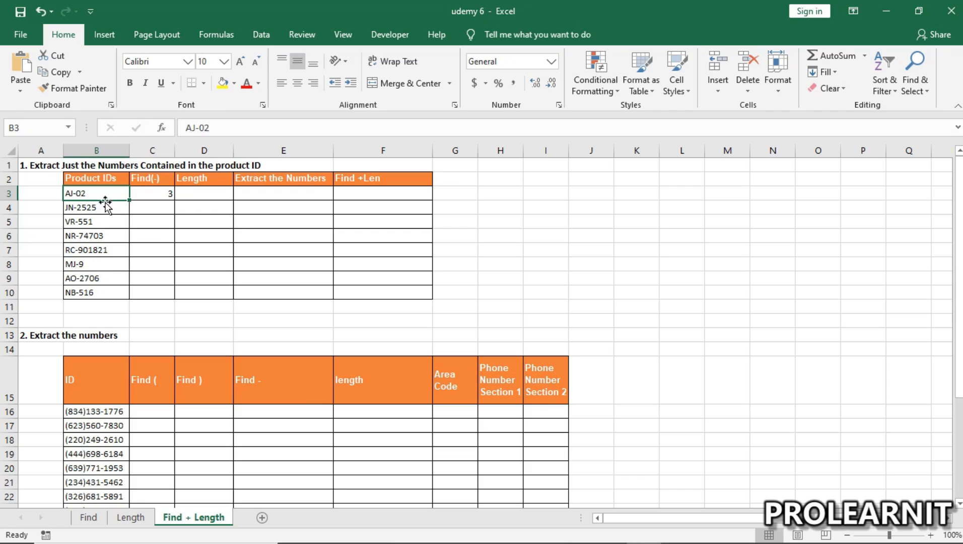
left_click(159, 196)
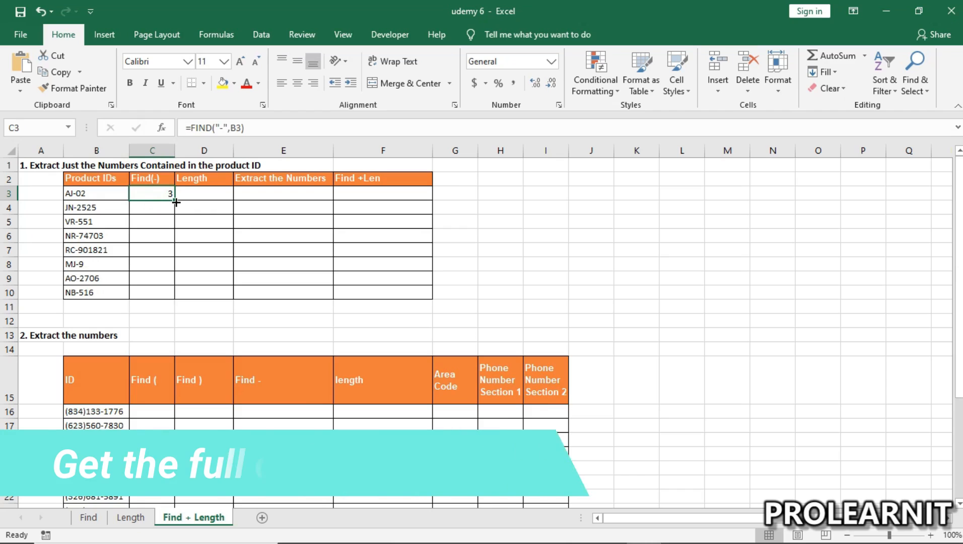
left_click_drag(174, 200, 173, 297)
left_click_drag(163, 192, 161, 291)
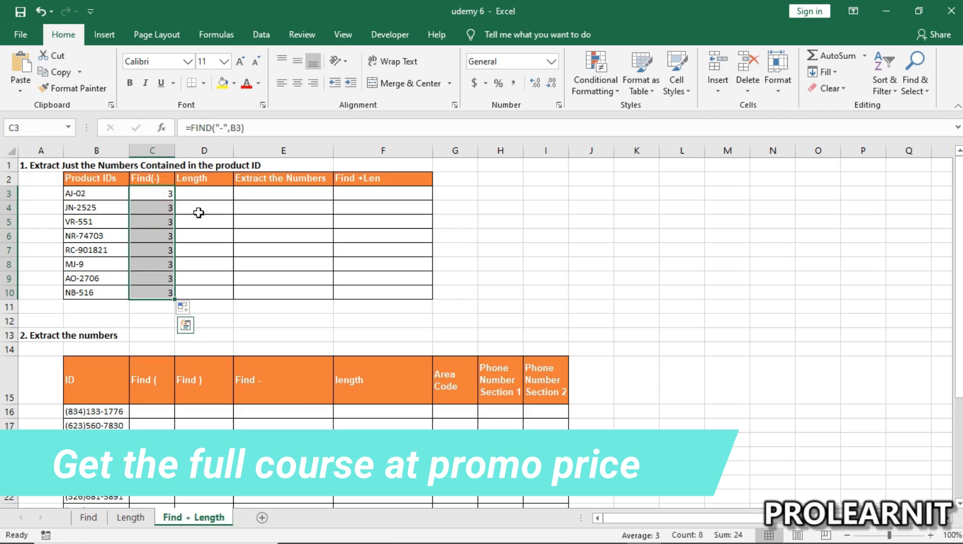
Step: Enter the formula =LEN(B3) in cell D3 to count the characters of the first product ID
left_click(203, 194)
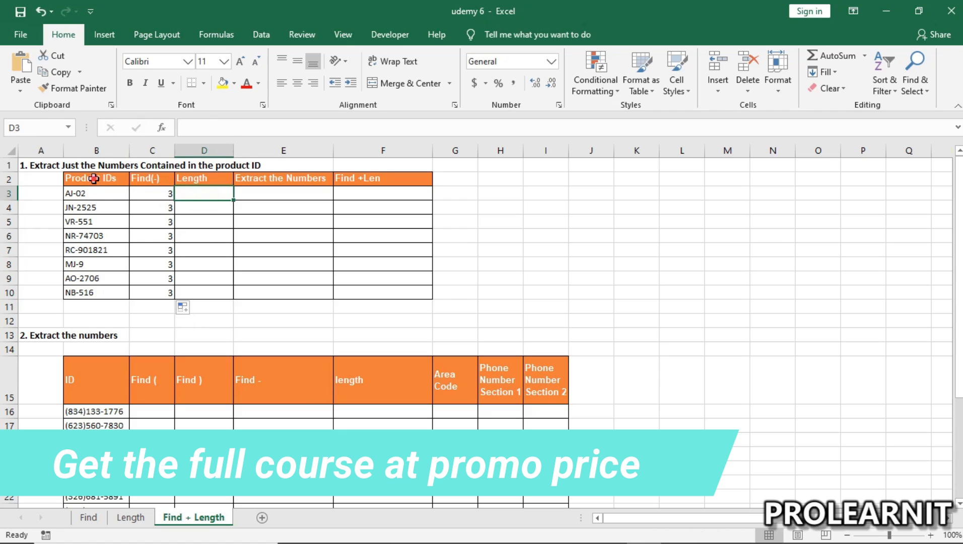
left_click(99, 177)
left_click(96, 191)
left_click_drag(92, 293, 93, 291)
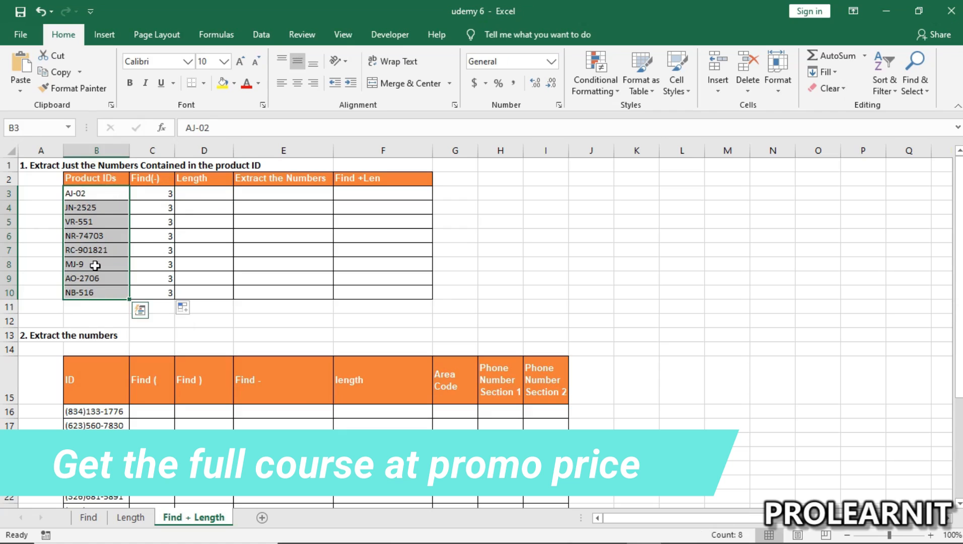
left_click(96, 249)
left_click_drag(88, 194, 86, 291)
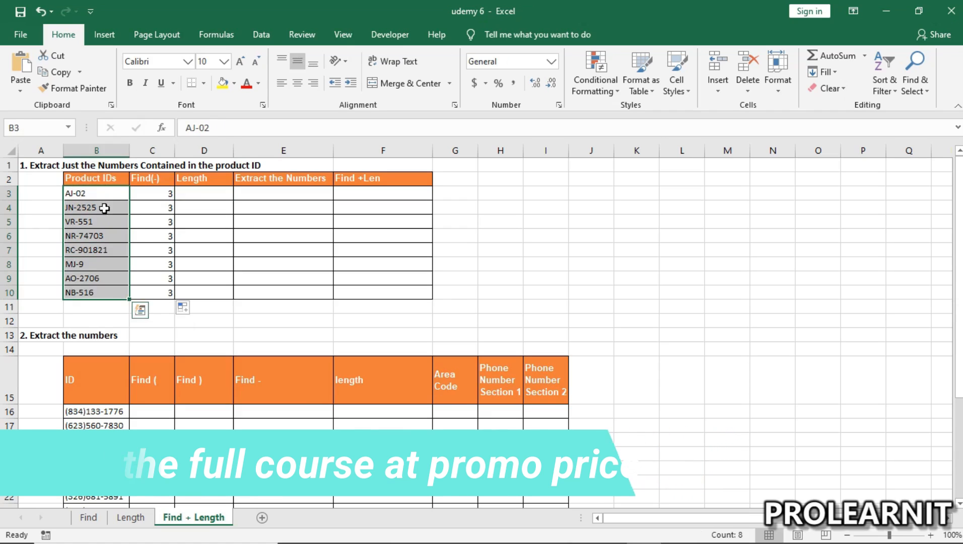
left_click(187, 194)
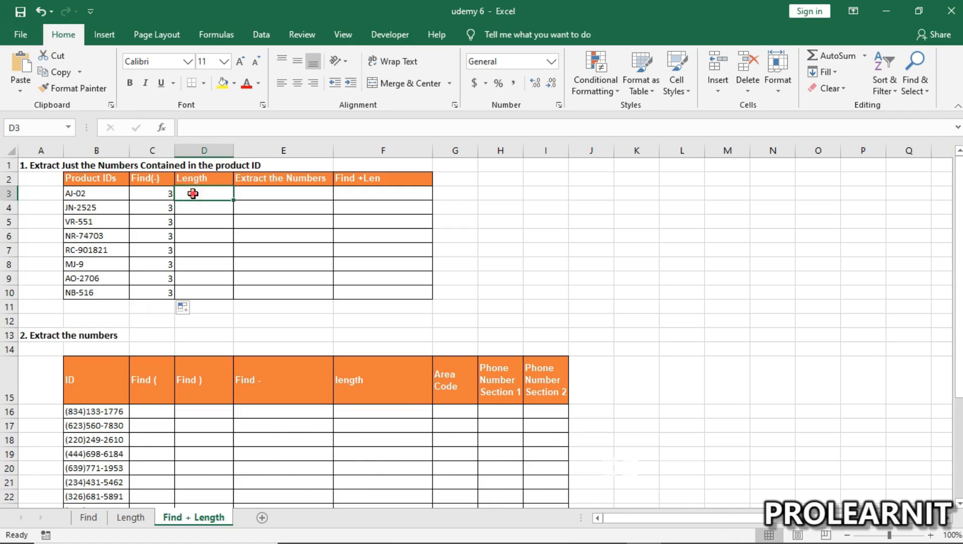
double_click(194, 194)
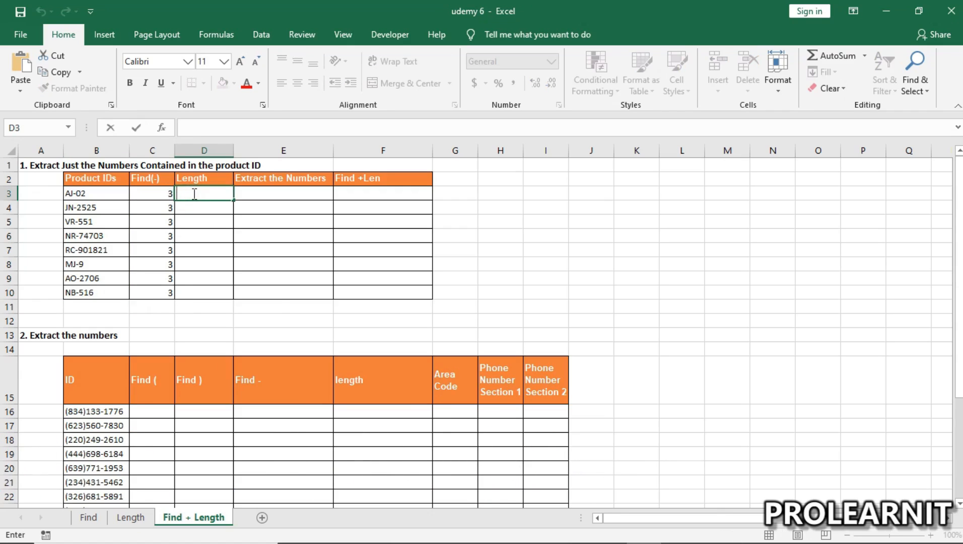
type("=len(")
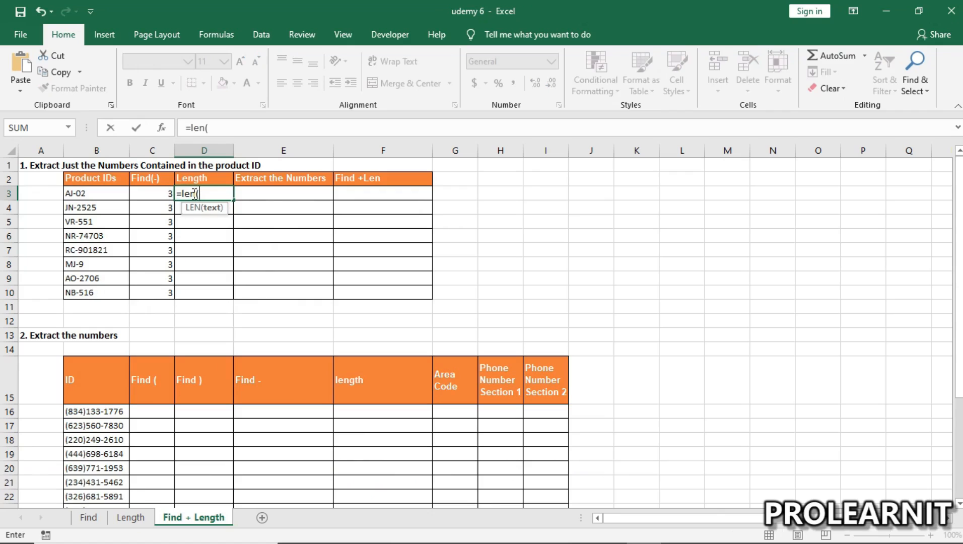
left_click(109, 190)
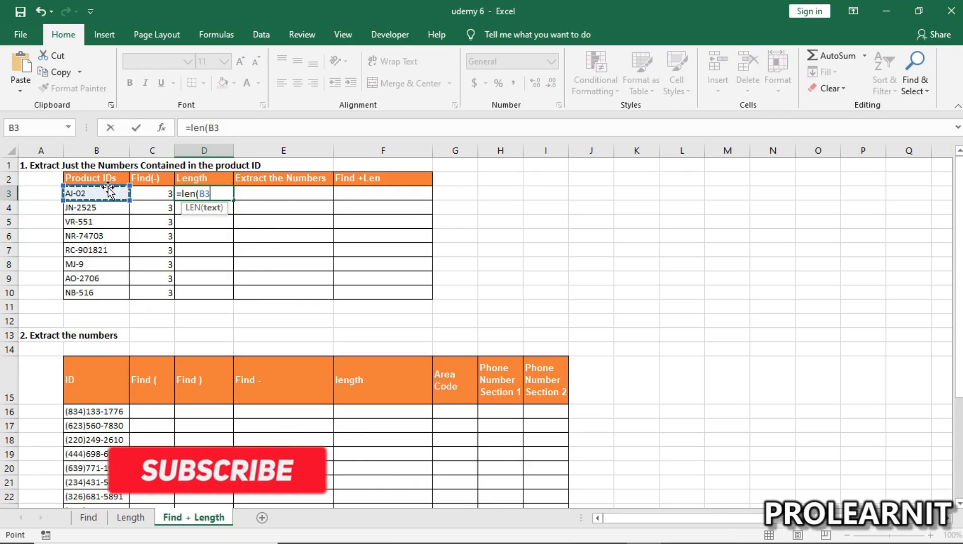
type(")")
key("Return")
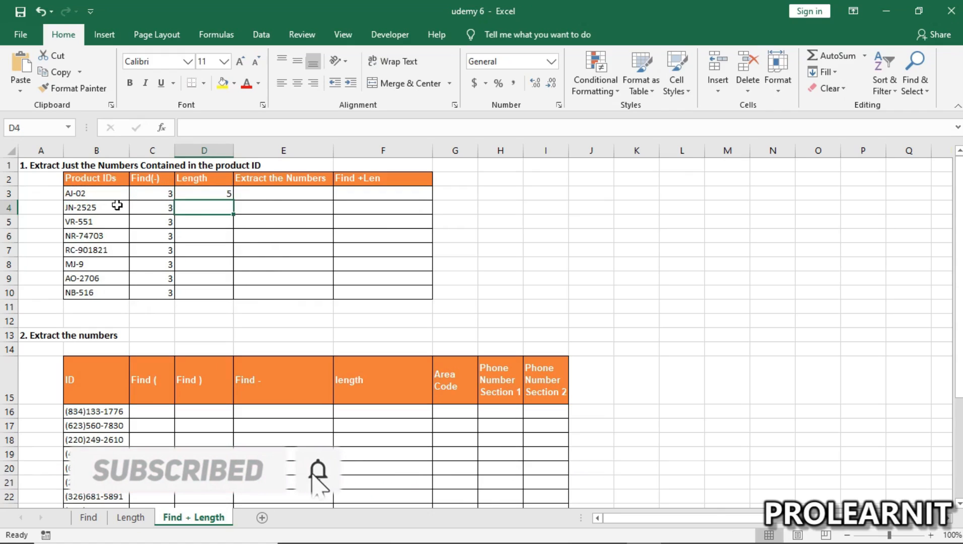
Step: Fill the LEN formula from D3 down through D10 and compare the lengths with product IDs B3:B10
left_click(223, 188)
left_click_drag(231, 198, 236, 295)
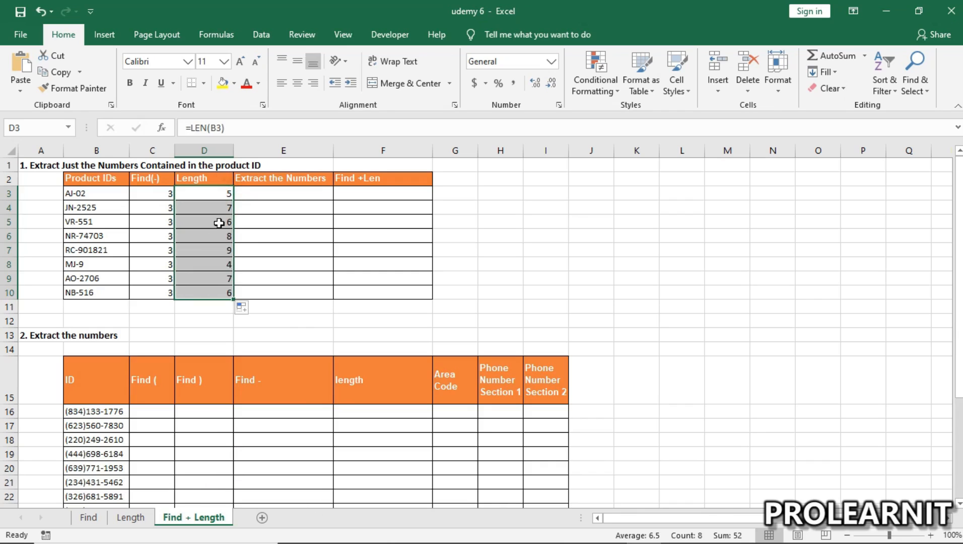
left_click(220, 207)
left_click_drag(116, 190, 123, 303)
left_click(217, 193)
left_click_drag(216, 193, 209, 296)
left_click_drag(86, 193, 86, 291)
left_click_drag(105, 196, 117, 292)
Step: Examine how the Length and Find(-) values relate to the digits after the dash in the first product IDs
left_click(276, 182)
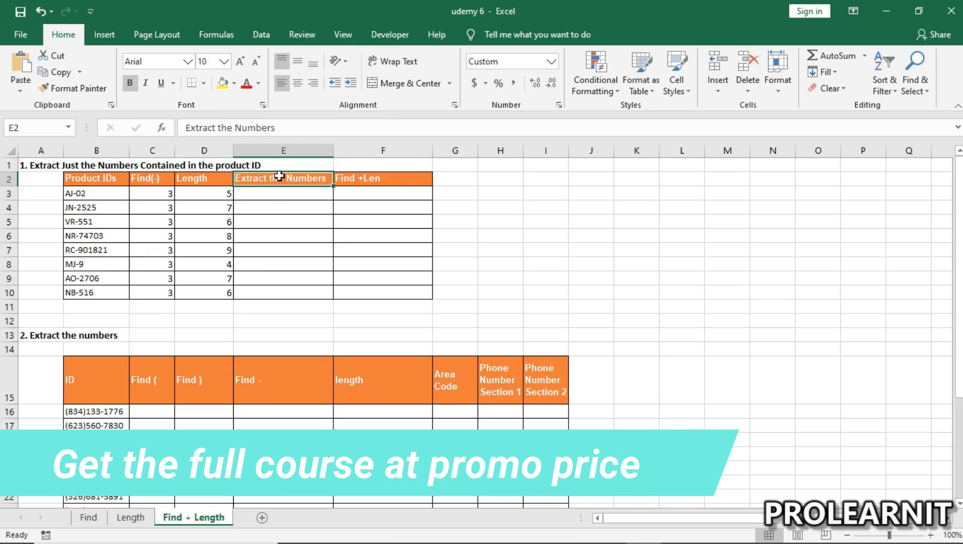
left_click(278, 200)
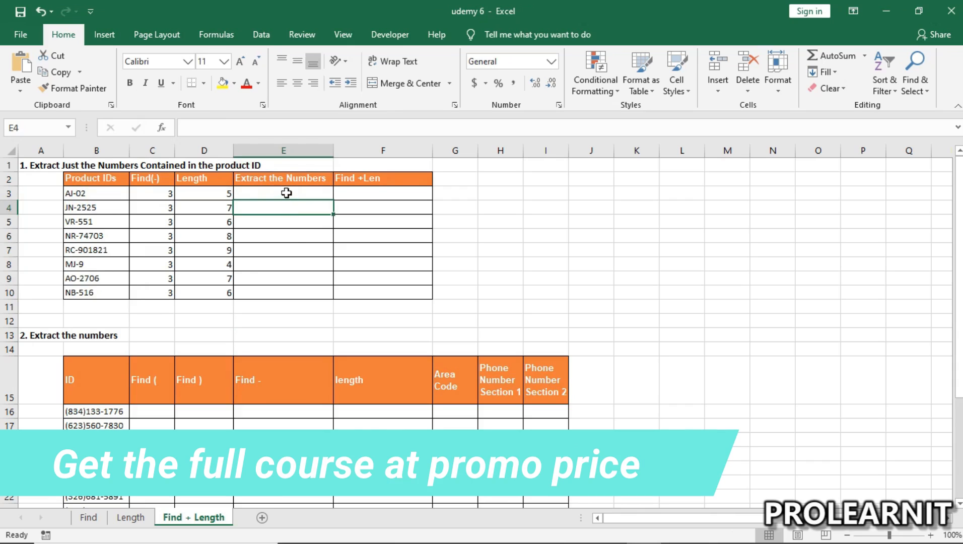
left_click_drag(369, 194, 372, 288)
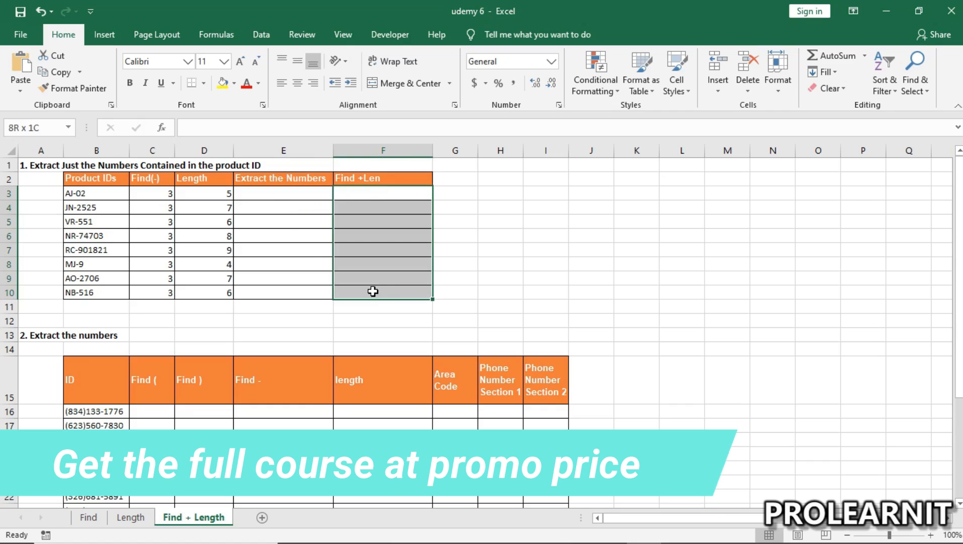
left_click(281, 177)
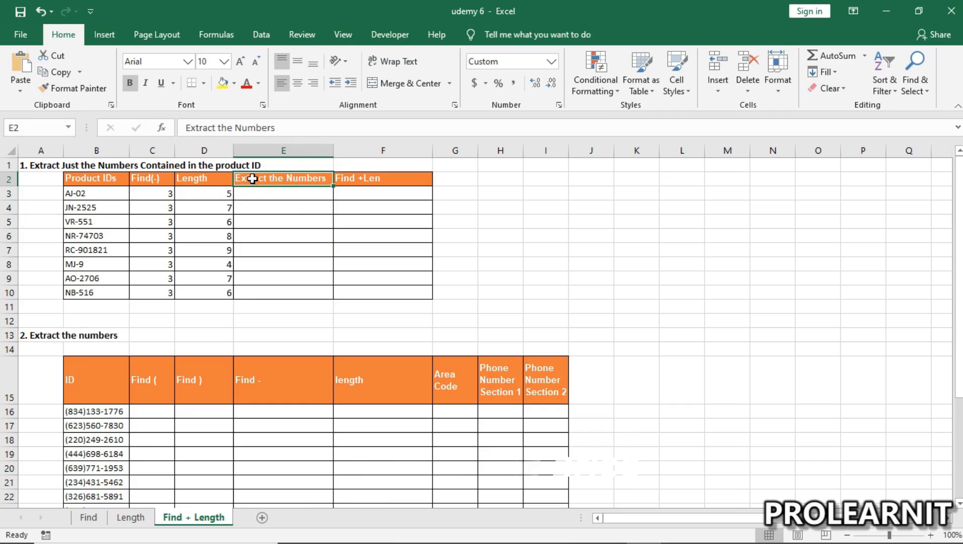
left_click(222, 194)
left_click(167, 193)
left_click(212, 209)
left_click(168, 211)
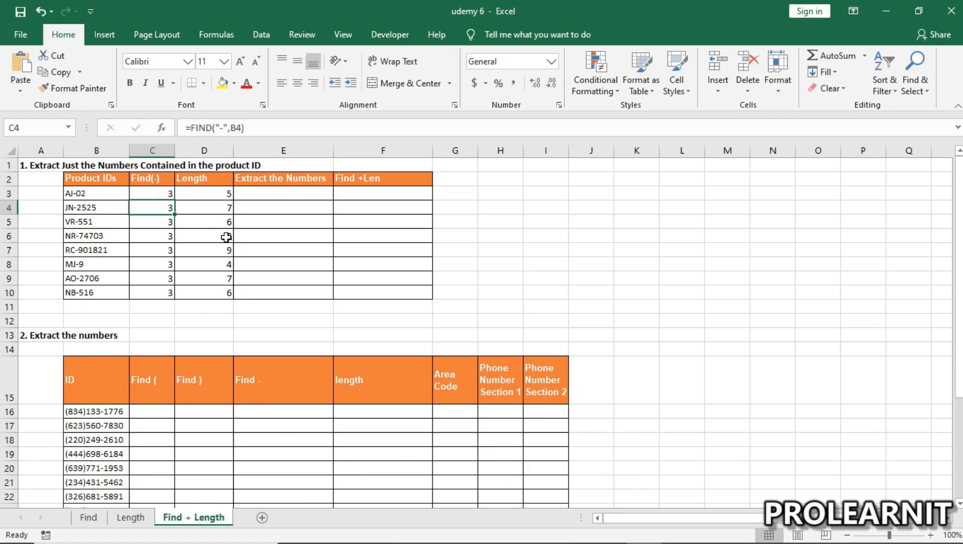
left_click_drag(216, 179, 222, 293)
left_click(203, 194)
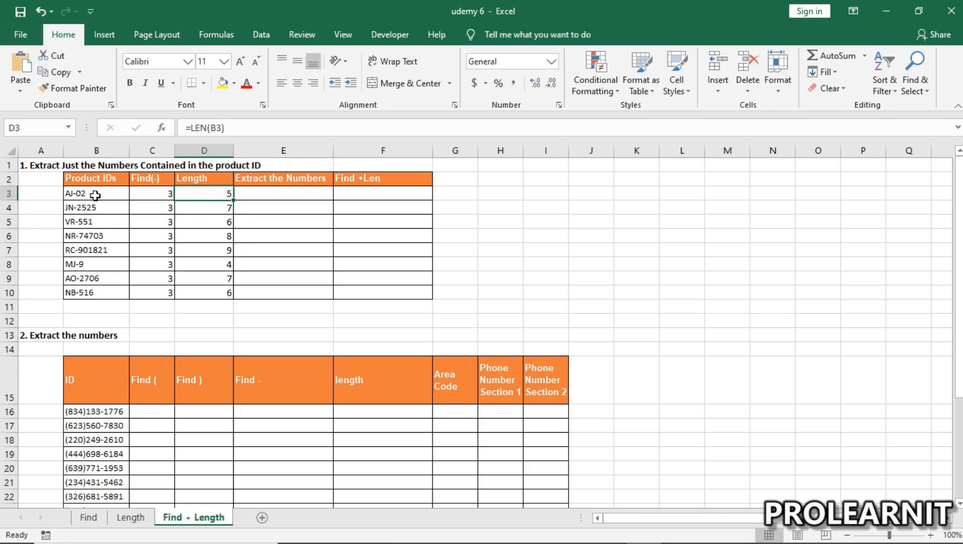
left_click(69, 194)
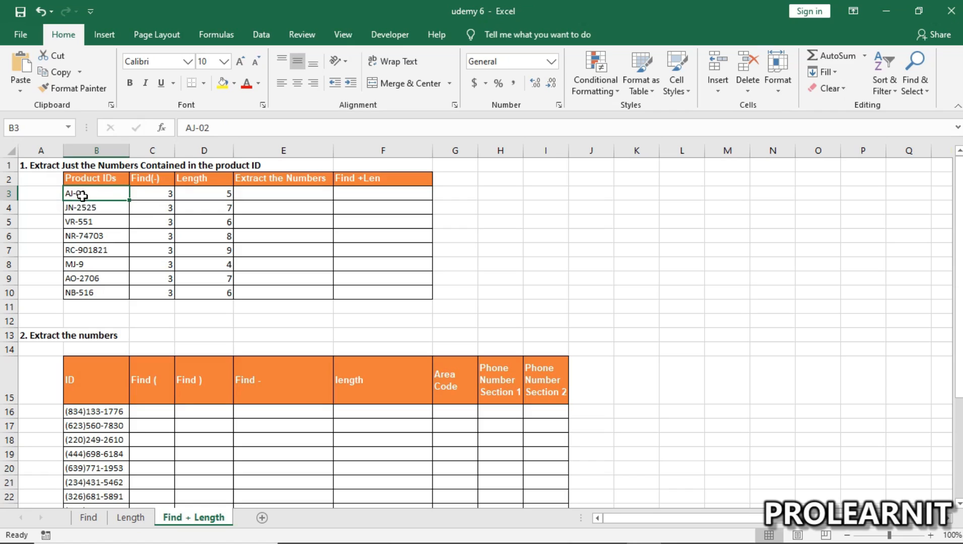
left_click(76, 207)
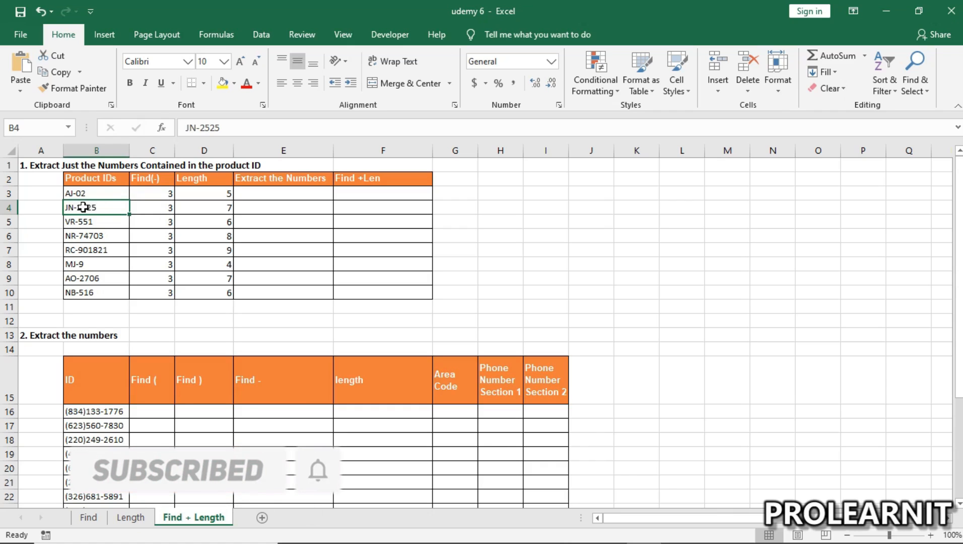
Step: Enter the formula =D3-C3 in cell E3 to subtract the dash position from the product ID's length
left_click(292, 190)
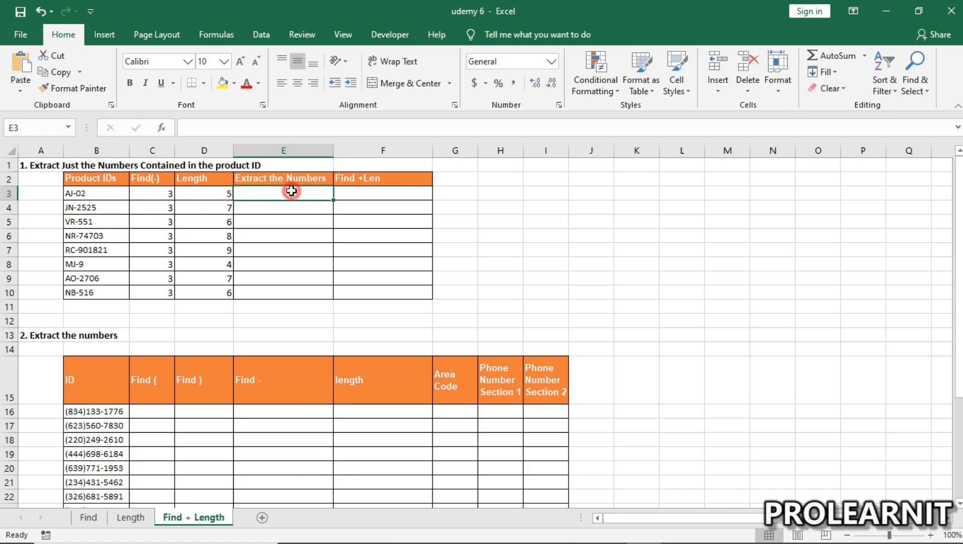
double_click(294, 194)
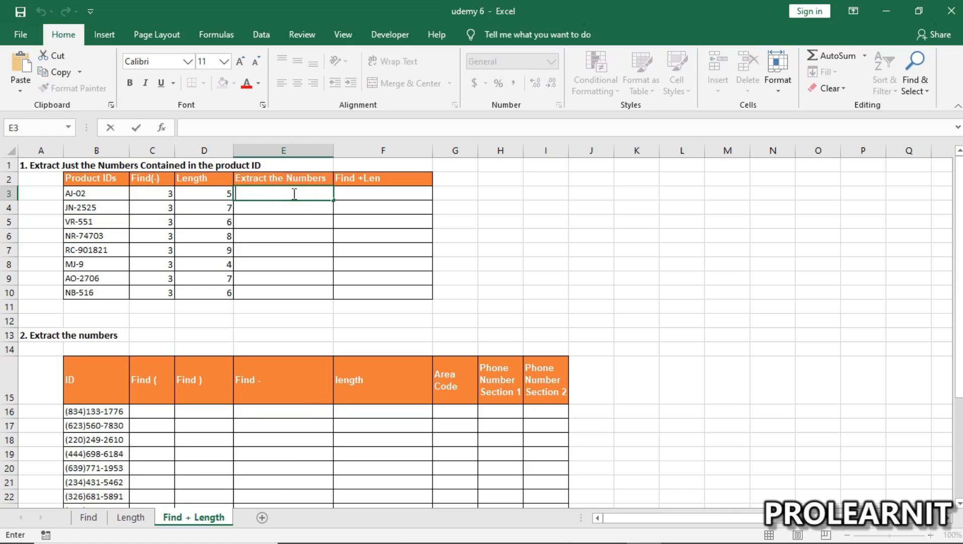
type("=")
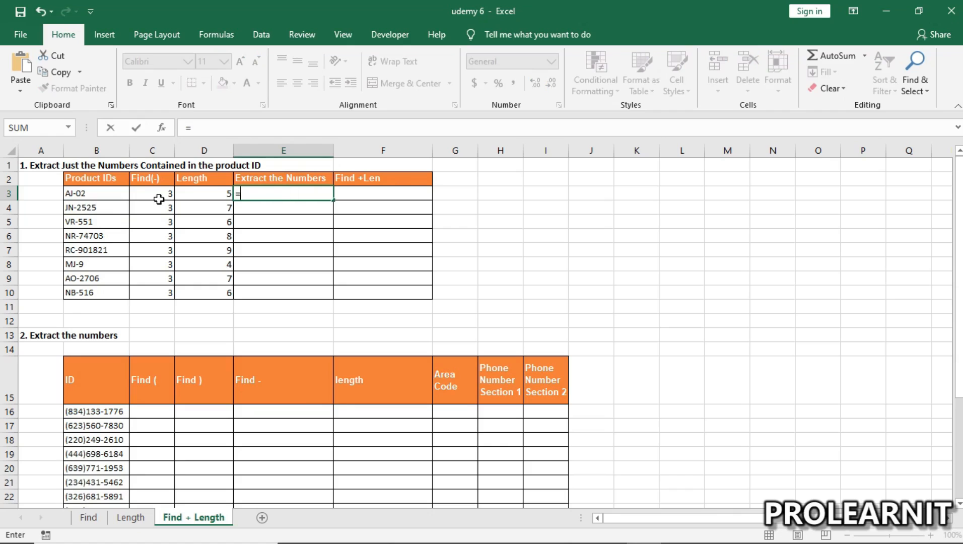
left_click(205, 193)
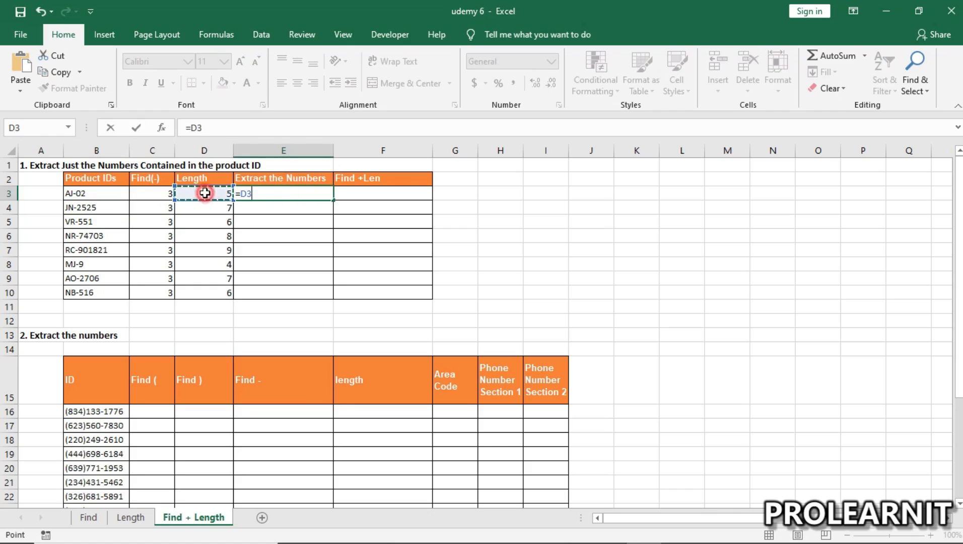
type("-")
left_click(156, 192)
key("Return")
left_click(280, 194)
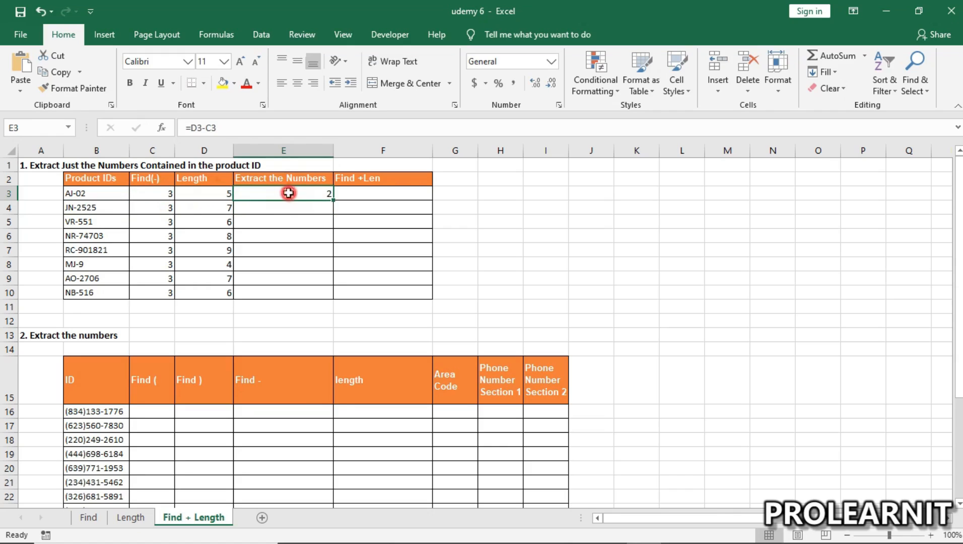
Step: Fill the subtraction formula from E3 down through E10 for the remaining product IDs
mouse_move(366, 193)
left_mouse_down()
mouse_move(377, 193)
mouse_move(382, 309)
left_mouse_up()
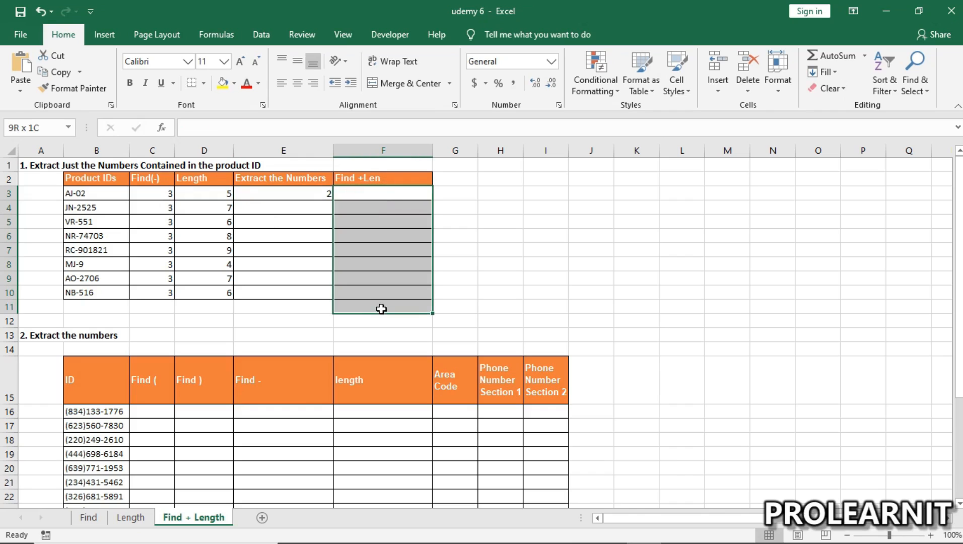
left_click(366, 194)
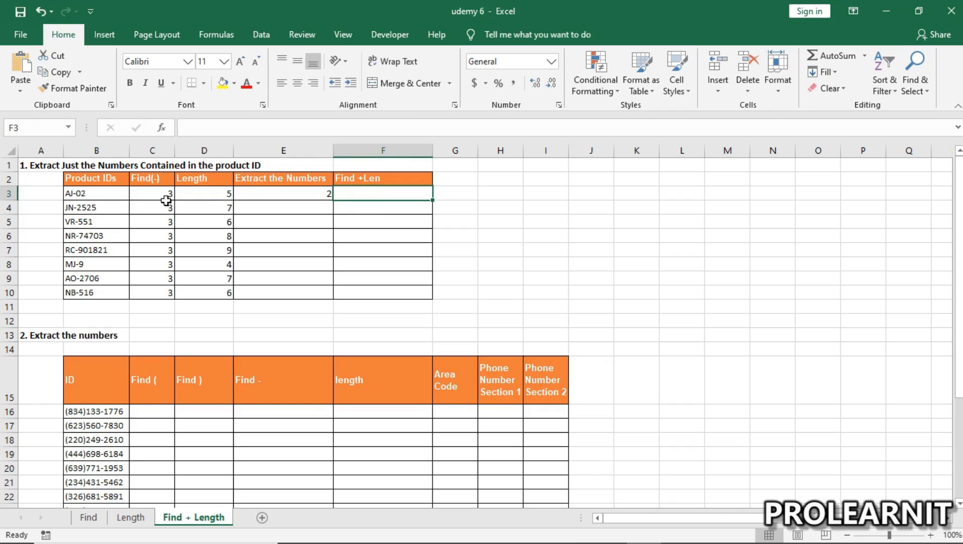
left_click(369, 205)
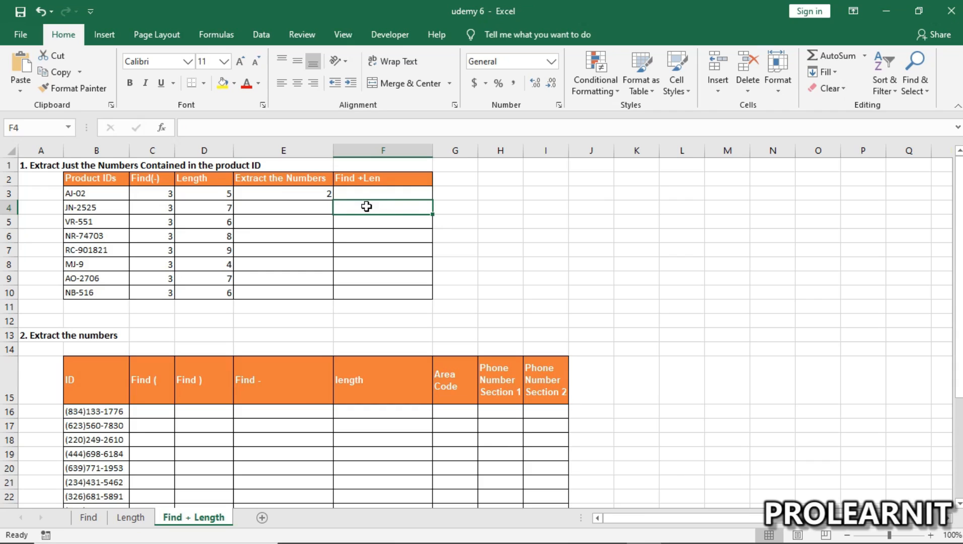
double_click(313, 206)
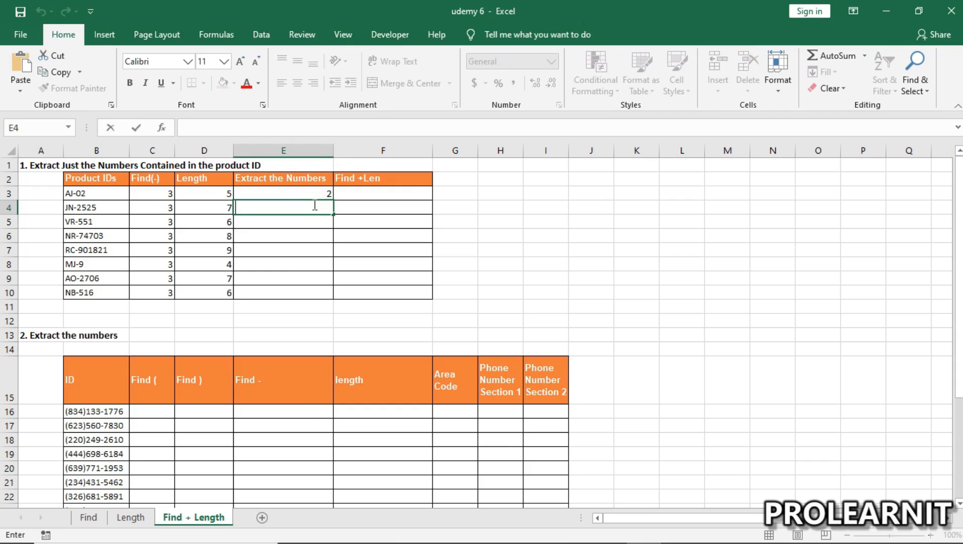
left_click(296, 190)
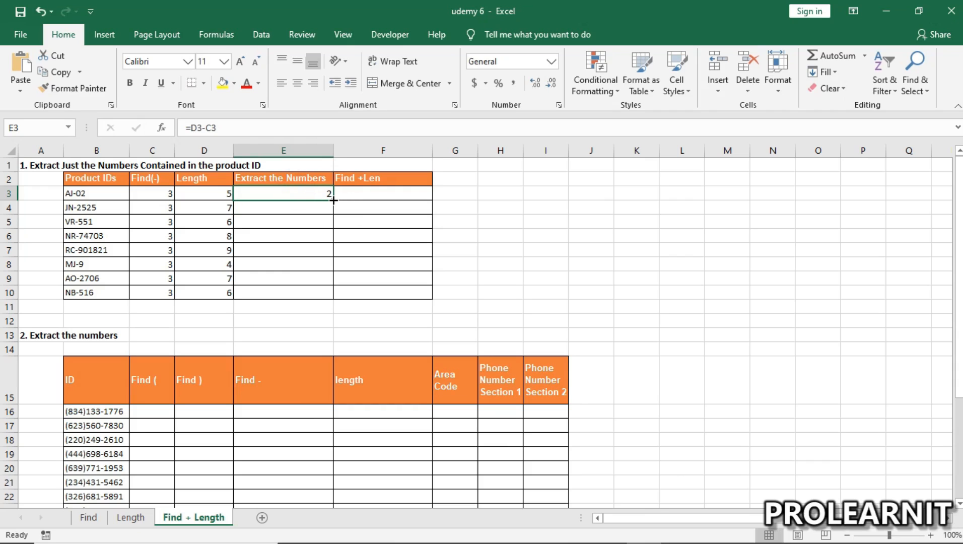
left_click_drag(333, 199, 335, 294)
Step: Compare the digit counts in the Extract the Numbers column with the empty Find +Len cells, row by row
left_click(317, 207)
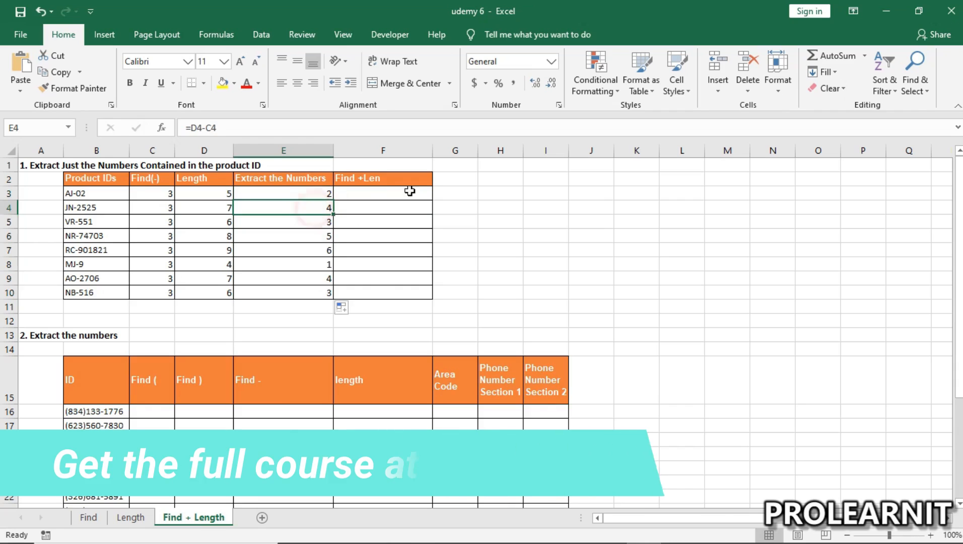
left_click_drag(381, 193, 397, 291)
left_click_drag(322, 193, 321, 293)
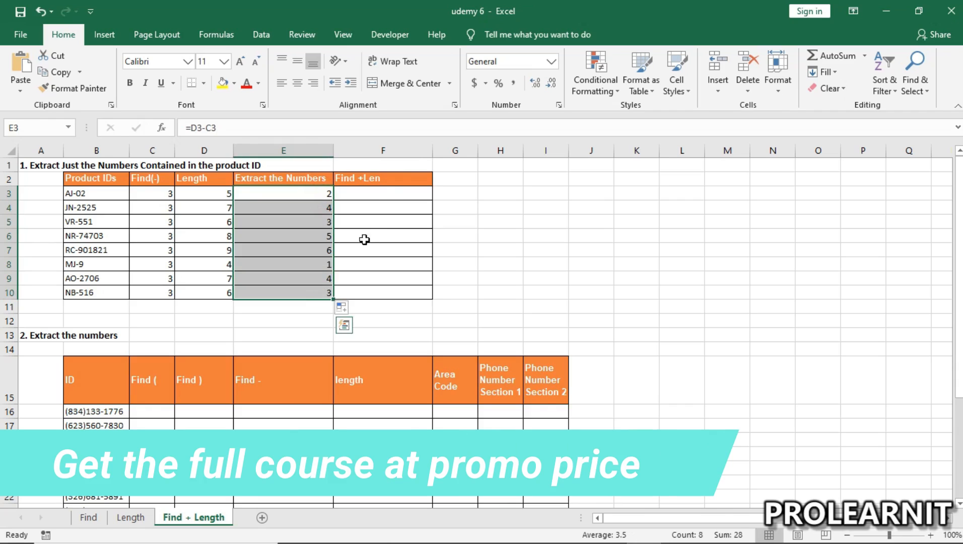
left_click(383, 193)
left_click(311, 211)
left_click(369, 194)
left_click(320, 207)
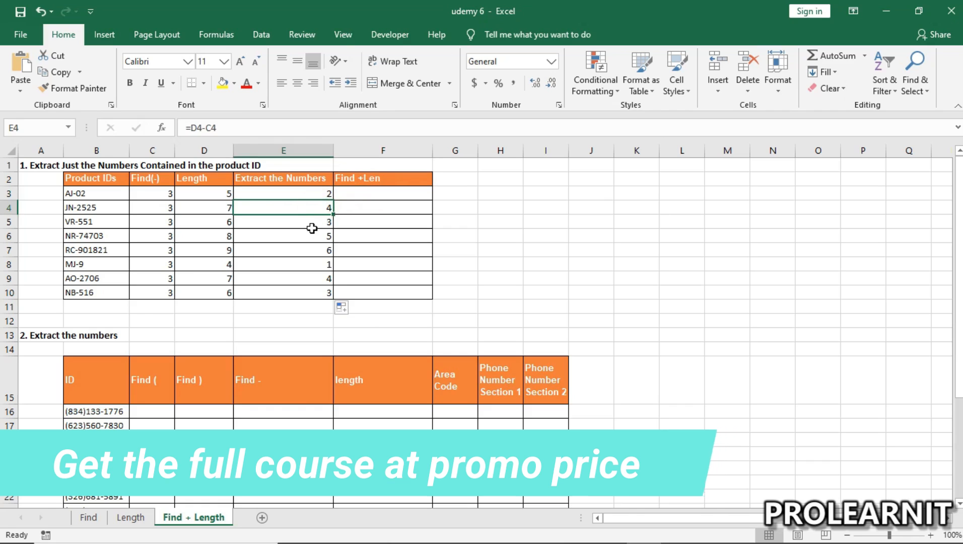
left_click(313, 222)
left_click(325, 208)
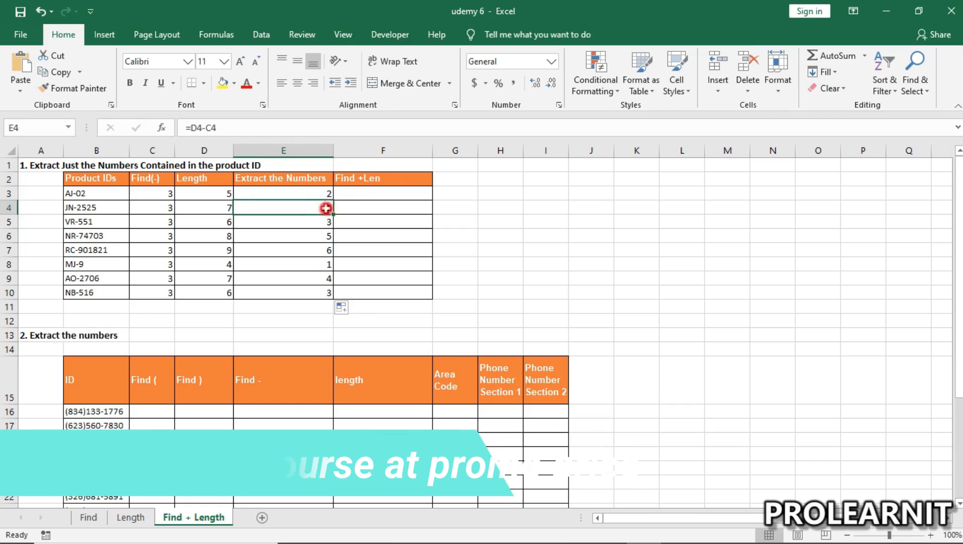
left_click(360, 204)
left_click(318, 217)
left_click(359, 220)
left_click(321, 240)
left_click(370, 236)
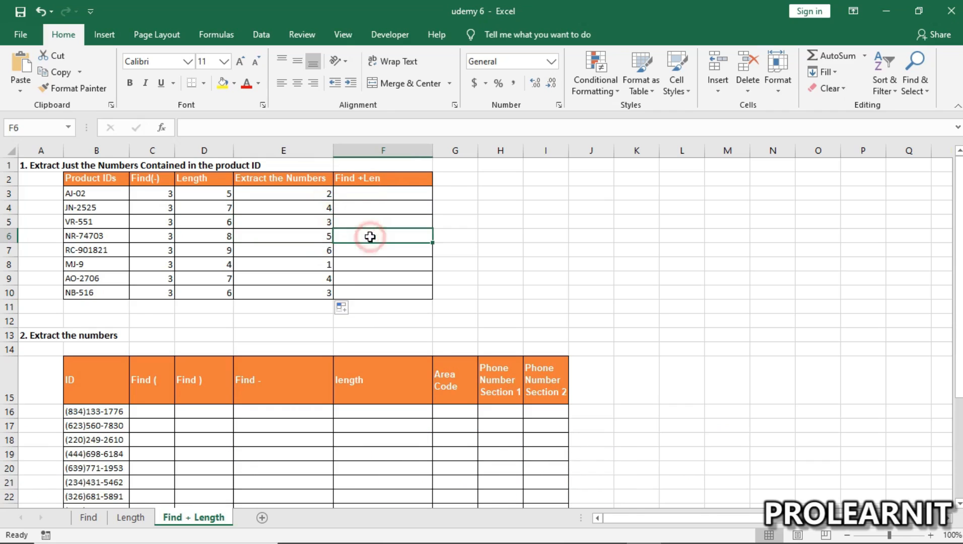
Step: Enter the formula =RIGHT(B3,E3) in cell F3 to extract the digits from the first product ID
double_click(357, 193)
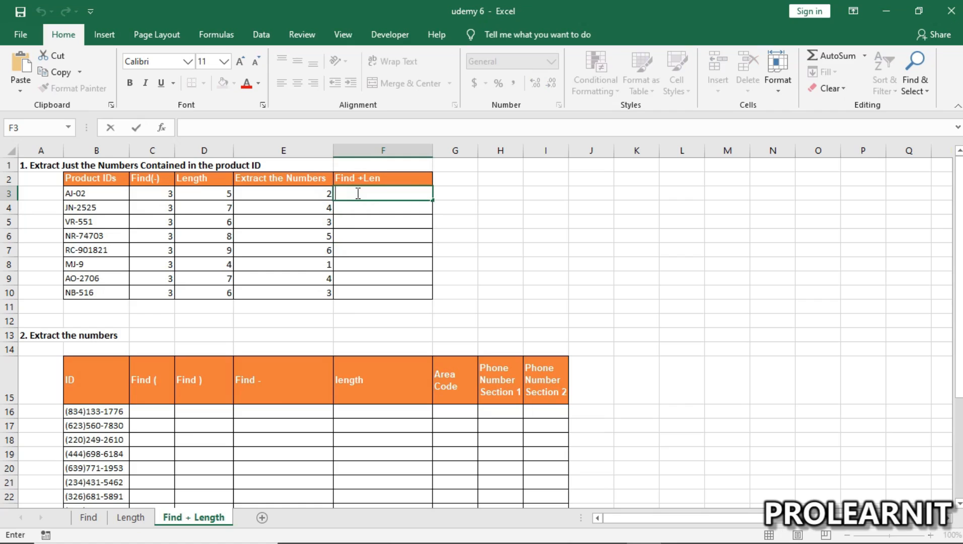
type("=")
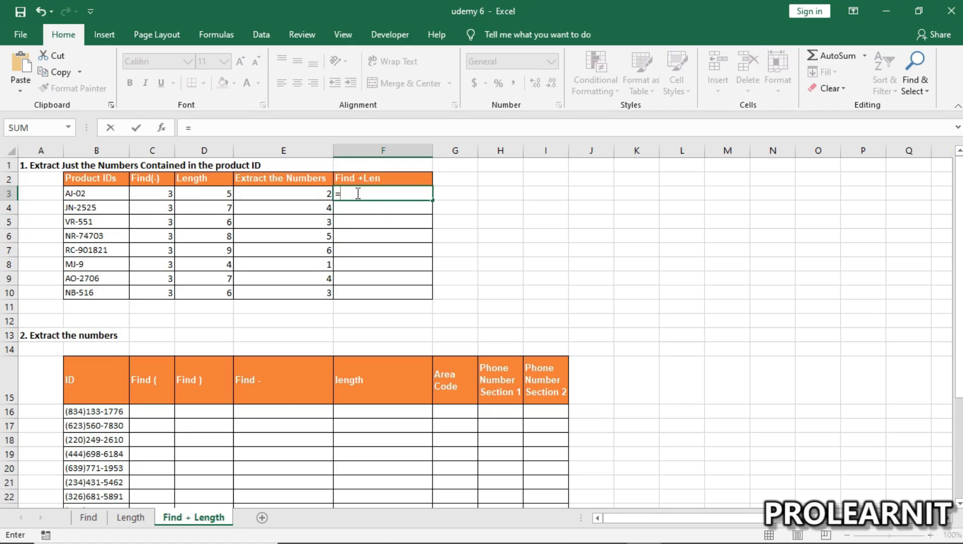
type("RIGHT(")
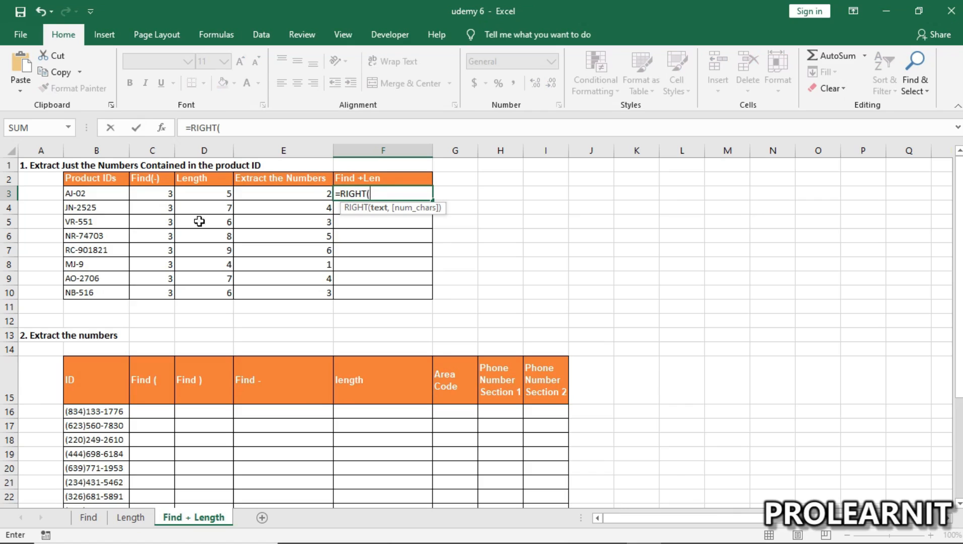
left_click(105, 194)
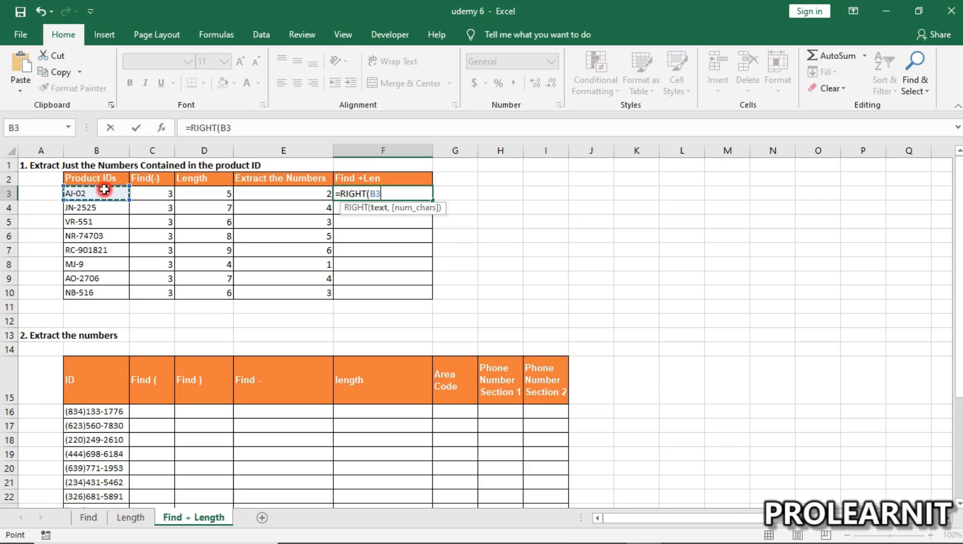
type(",")
left_click(302, 195)
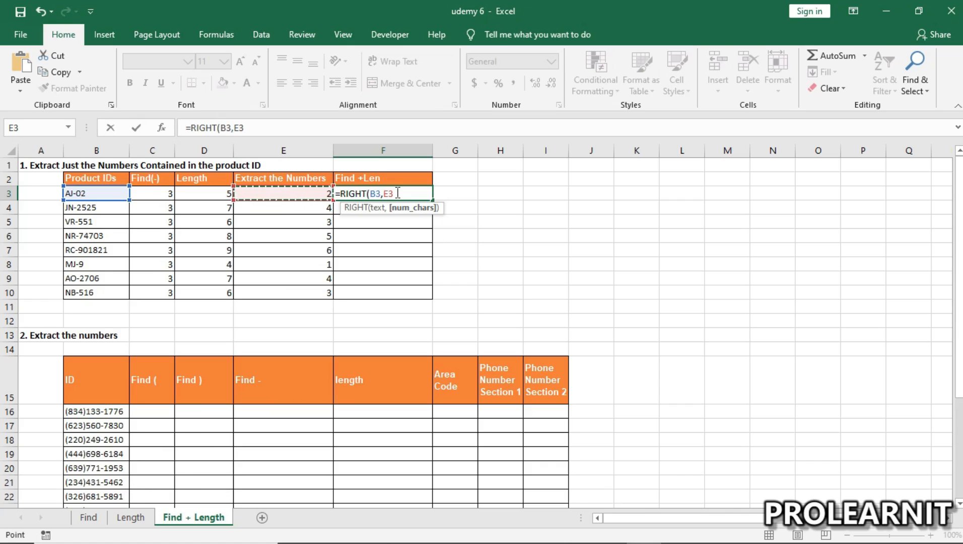
type(")")
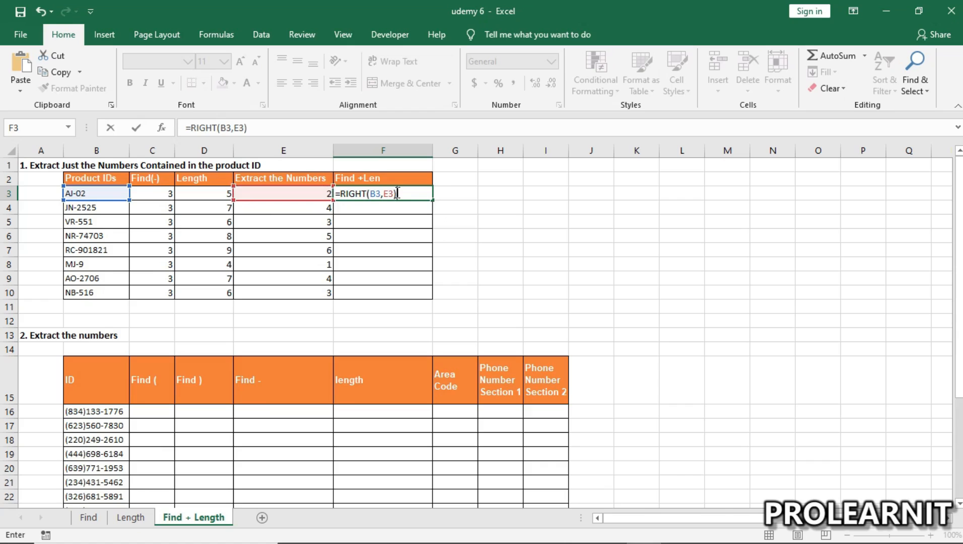
key("Return")
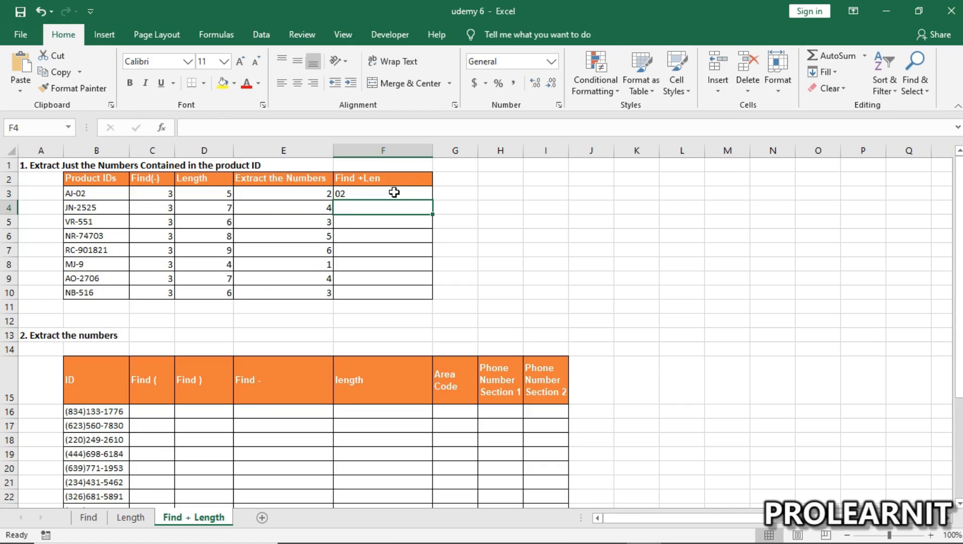
Step: Check the text and num_chars arguments of the RIGHT formula in F3 against the product ID in B3
left_click(366, 192)
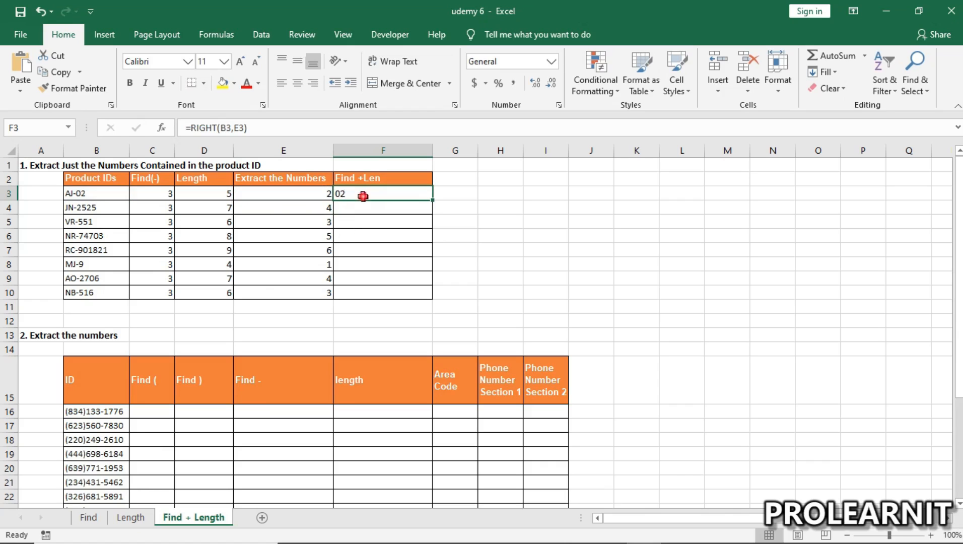
double_click(92, 194)
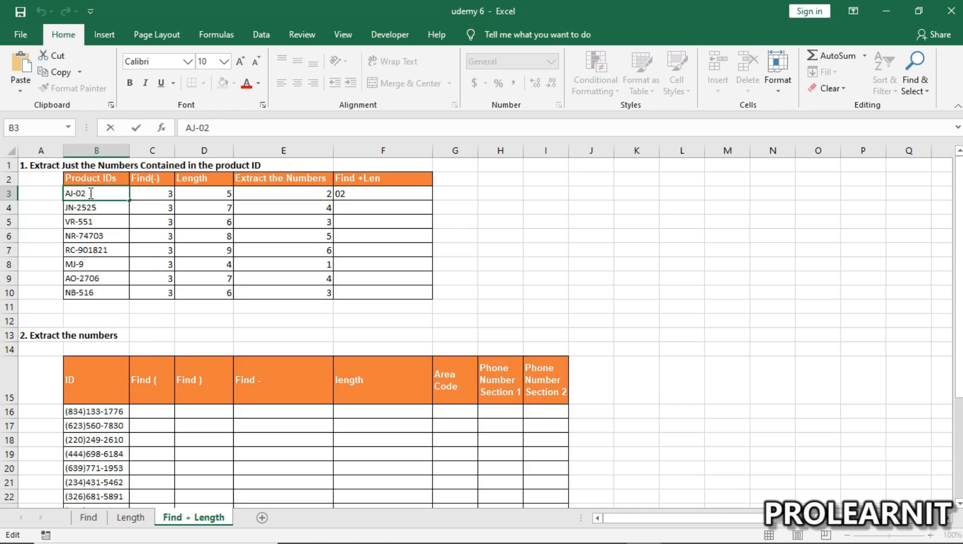
left_click(90, 193)
double_click(348, 193)
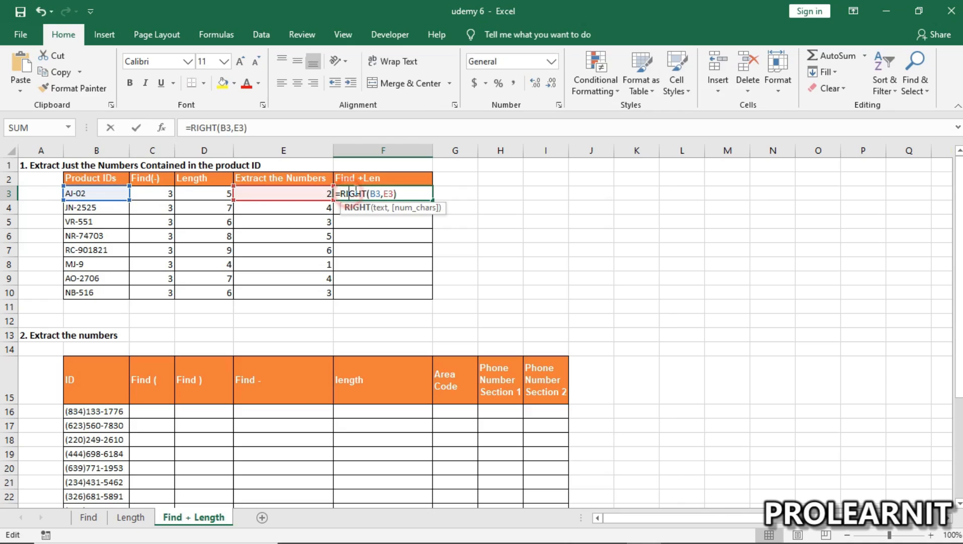
double_click(395, 195)
left_click(395, 195)
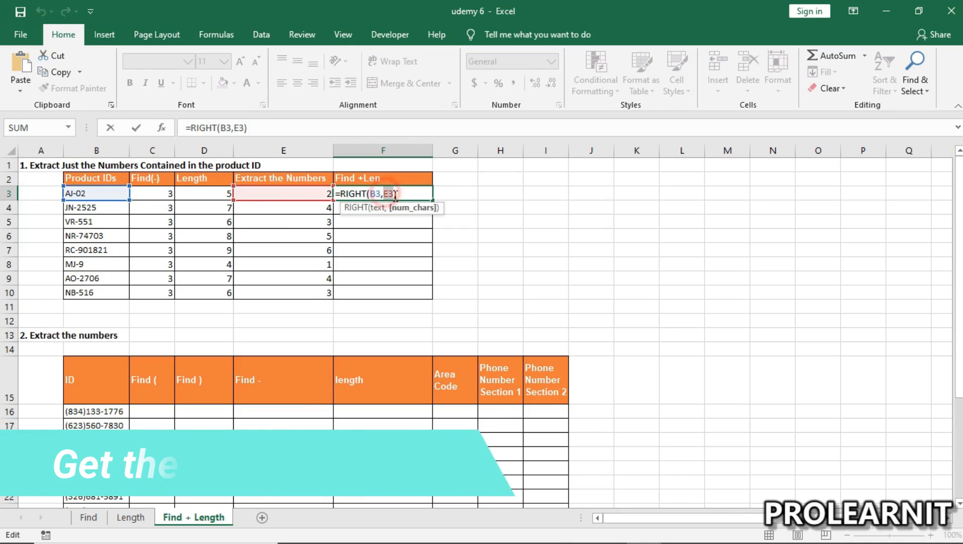
left_click(406, 190)
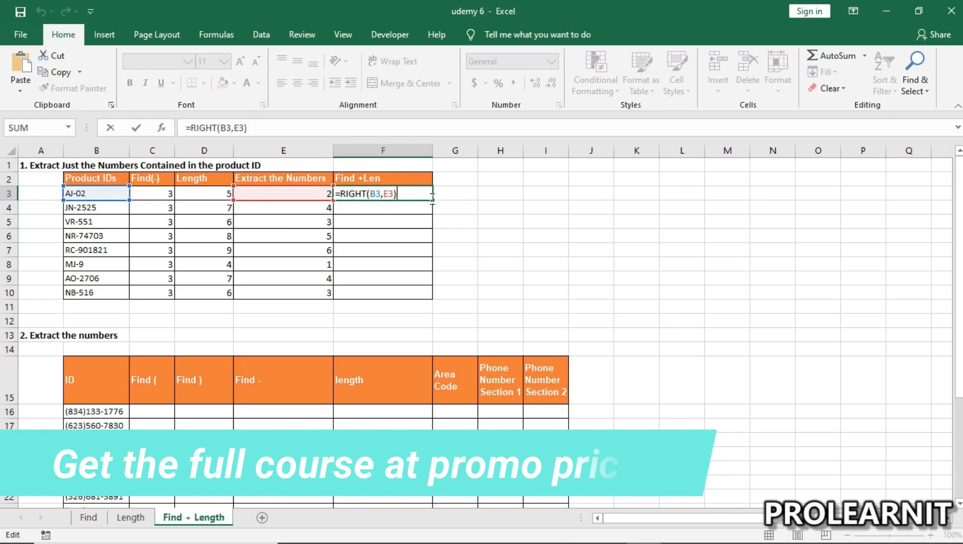
Step: Fill the RIGHT formula from F3 down through F10 to extract the digits of every product ID
left_click(376, 209)
left_click(369, 193)
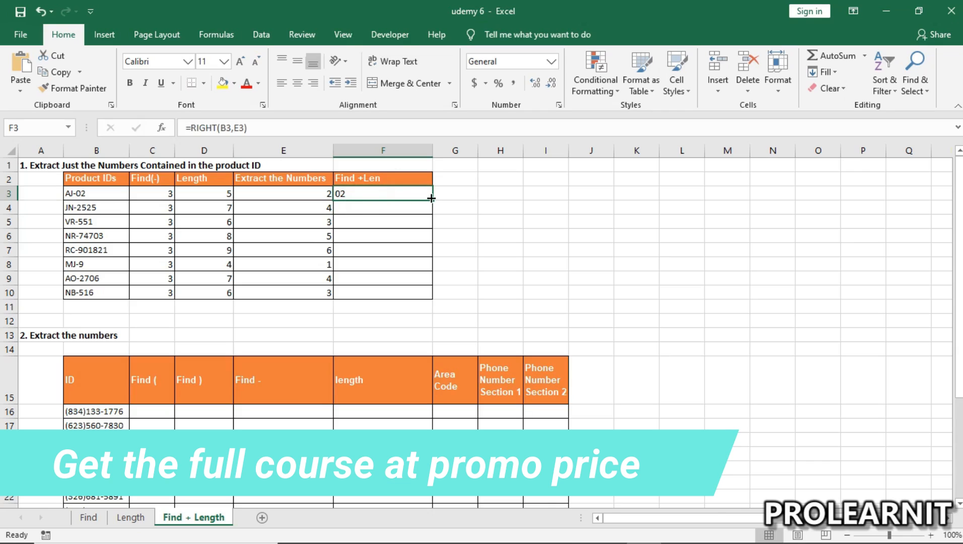
left_click_drag(431, 198, 431, 299)
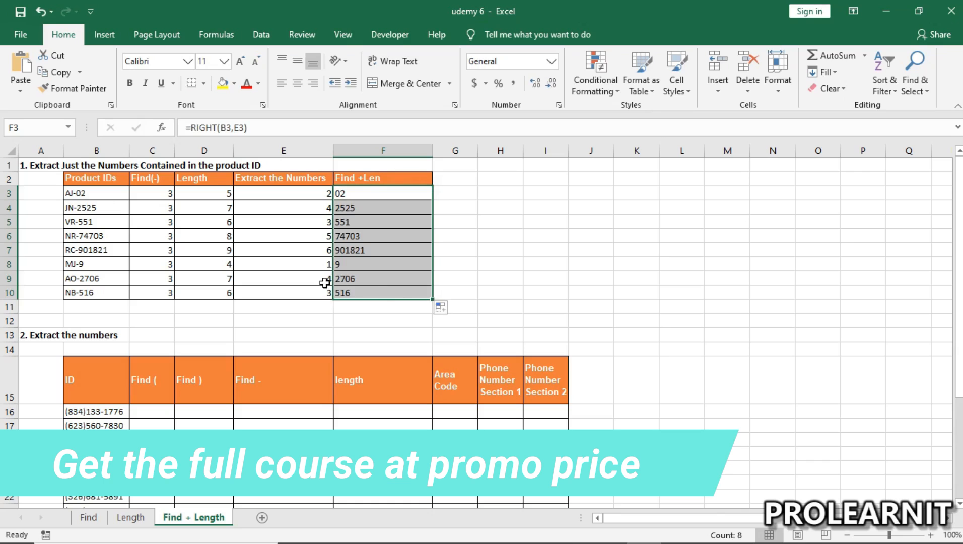
Step: Review the RIGHT formulas and extracted digits in F4:F10 against the product IDs and digit counts
left_click(337, 207)
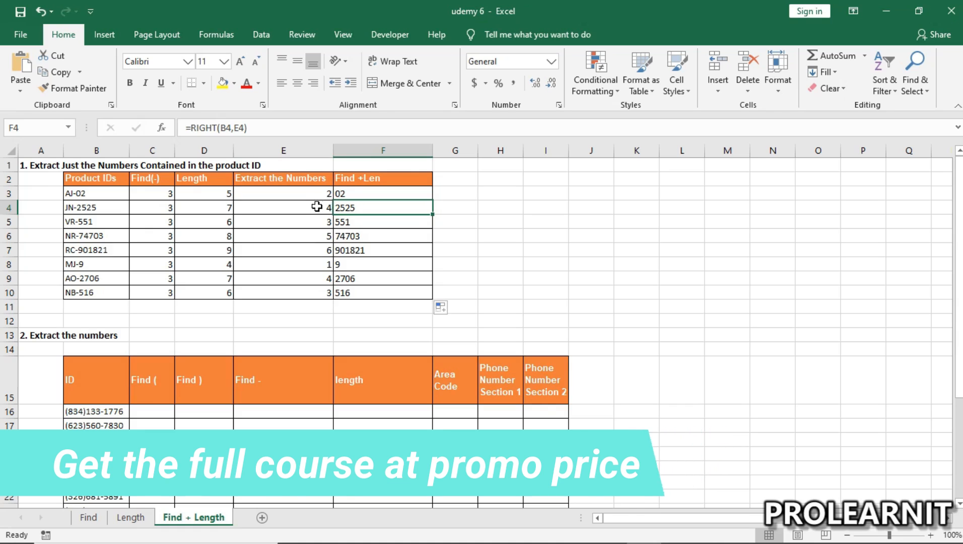
left_click(373, 208)
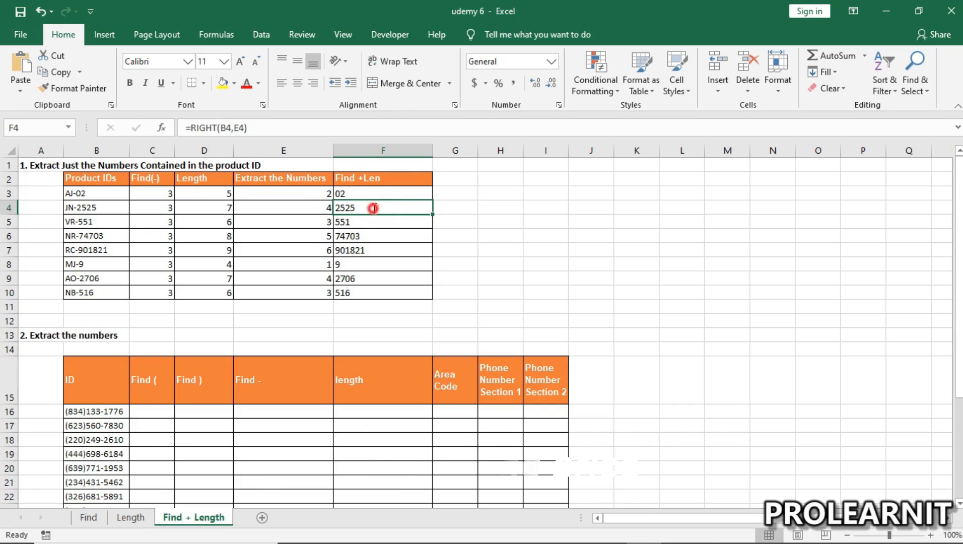
double_click(372, 208)
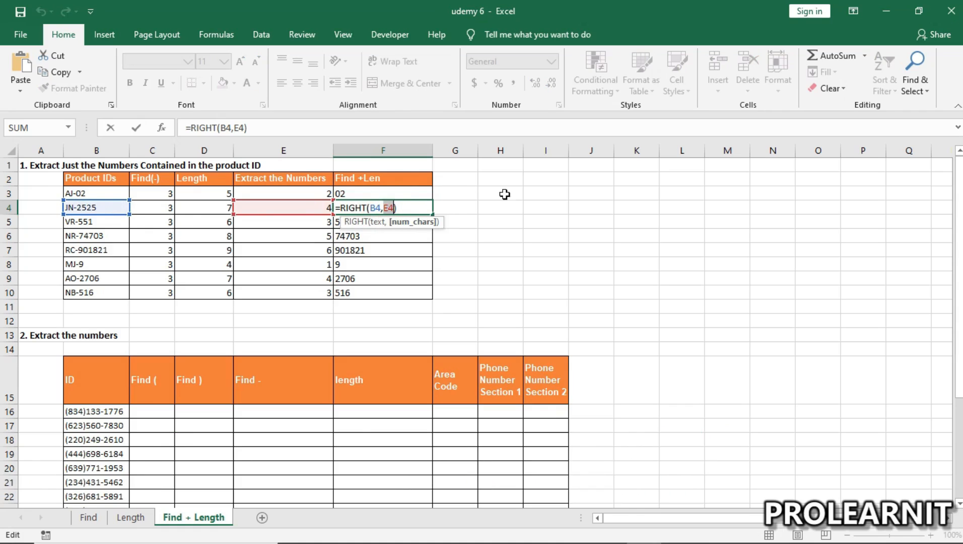
key("Return")
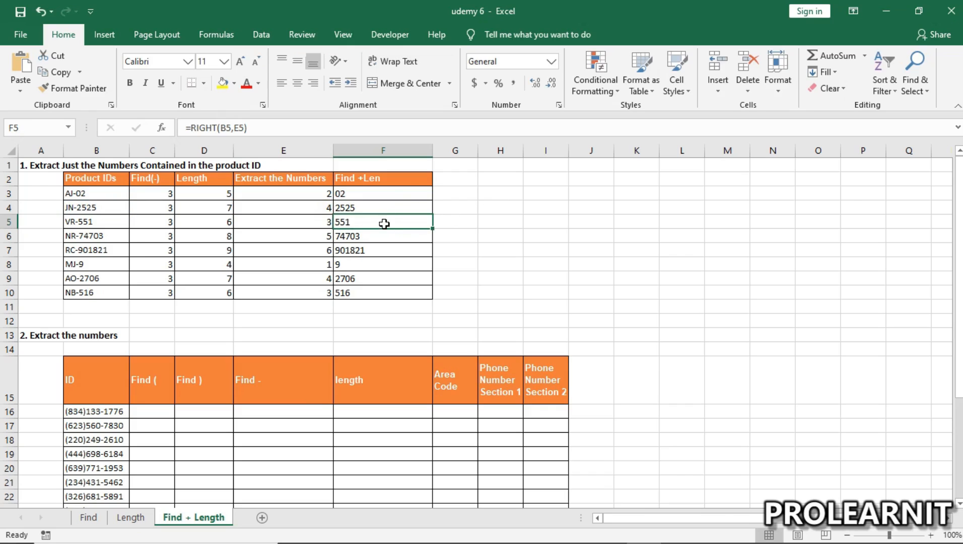
left_click(384, 235)
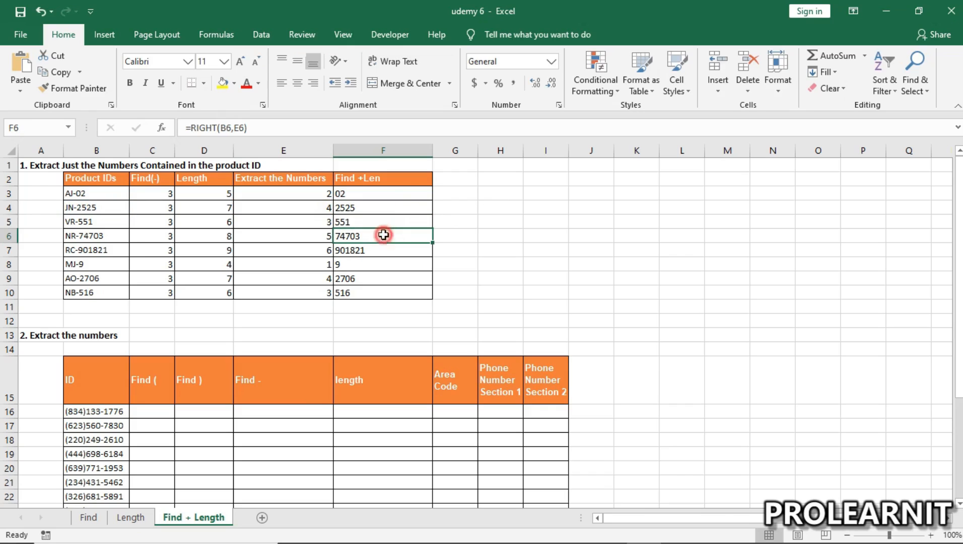
left_click(376, 264)
left_click(374, 278)
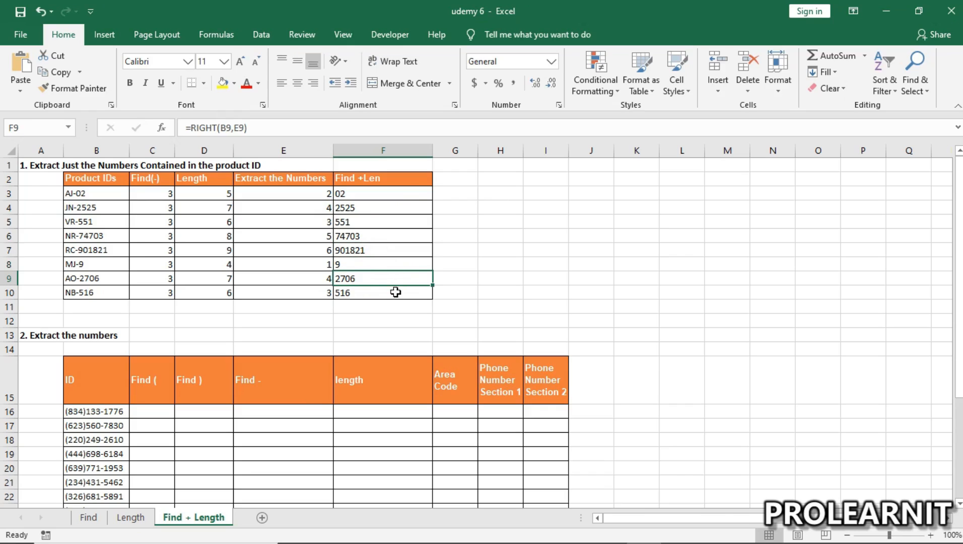
left_click(395, 292)
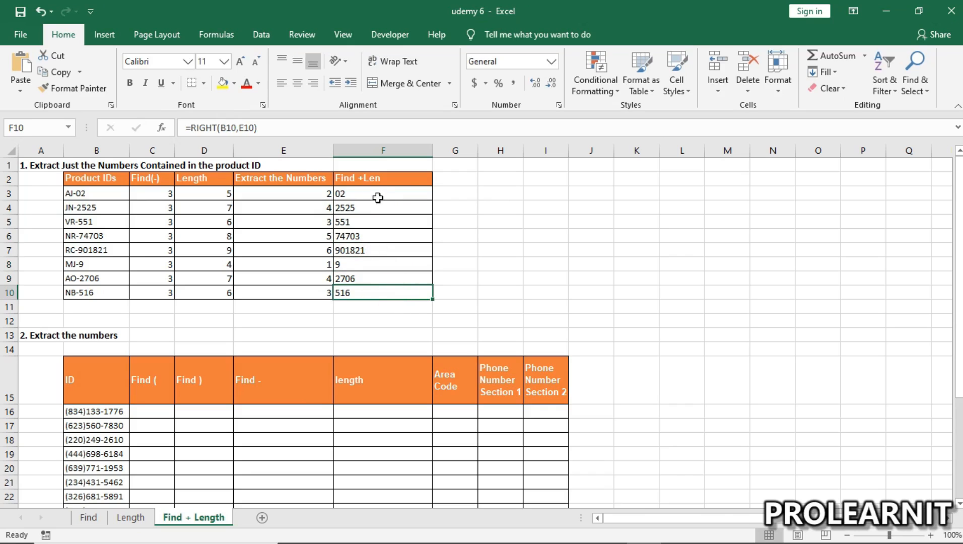